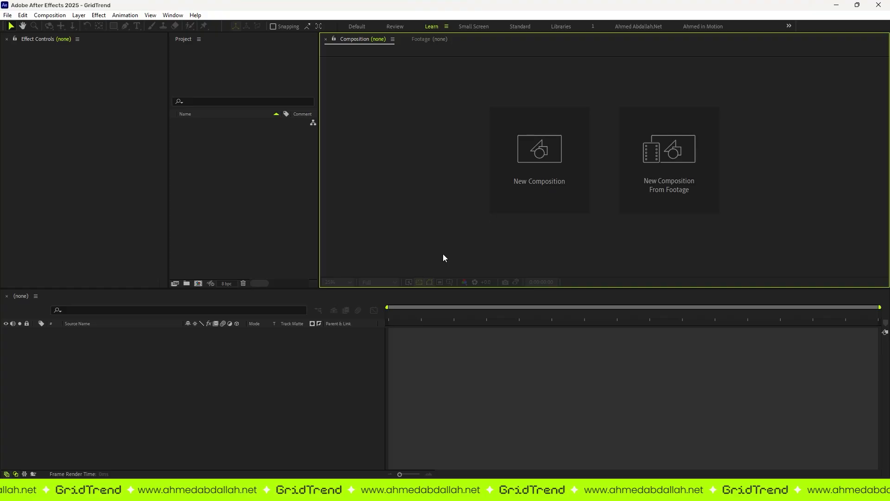
Open the GridTrend.jsxbin panel from the Window menu as a floating window
click(172, 15)
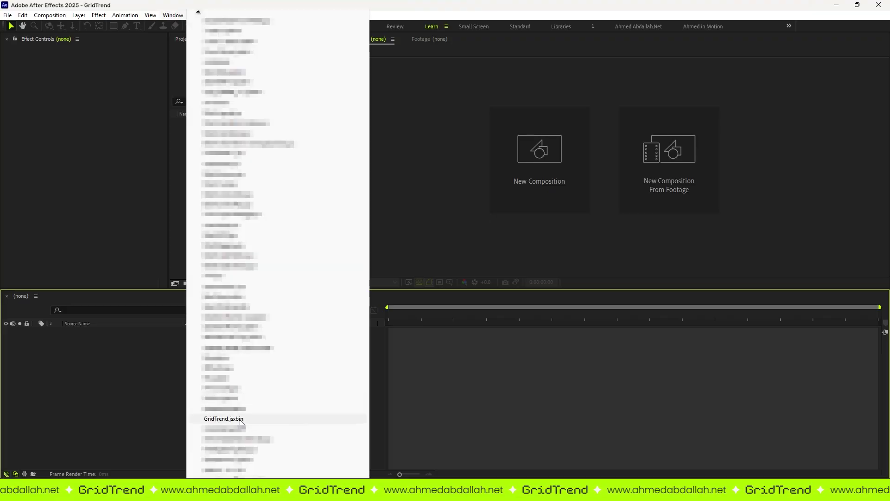
click(237, 419)
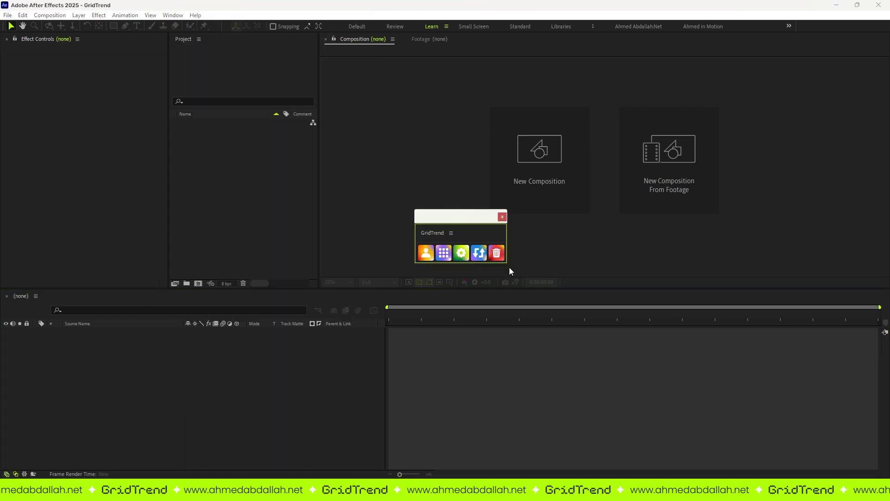
drag(507, 263, 448, 333)
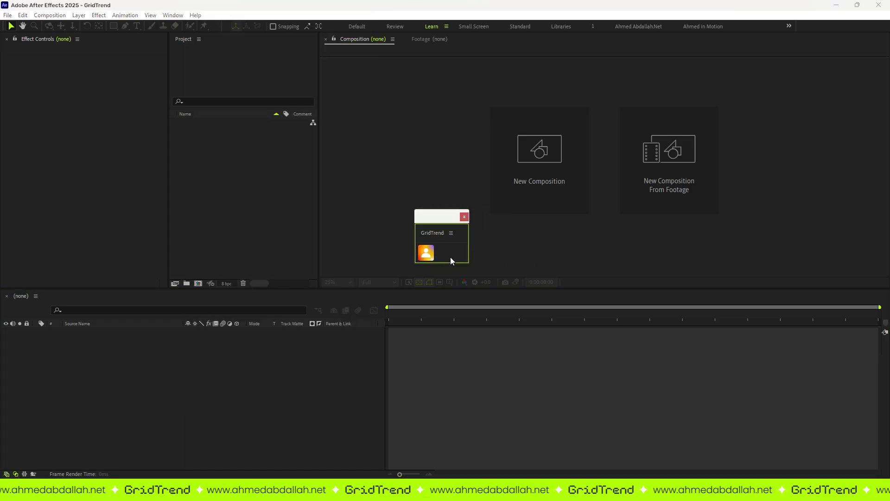
Dock GridTrend in the left column as a short, wide panel with tools in one row
drag(469, 299, 476, 289)
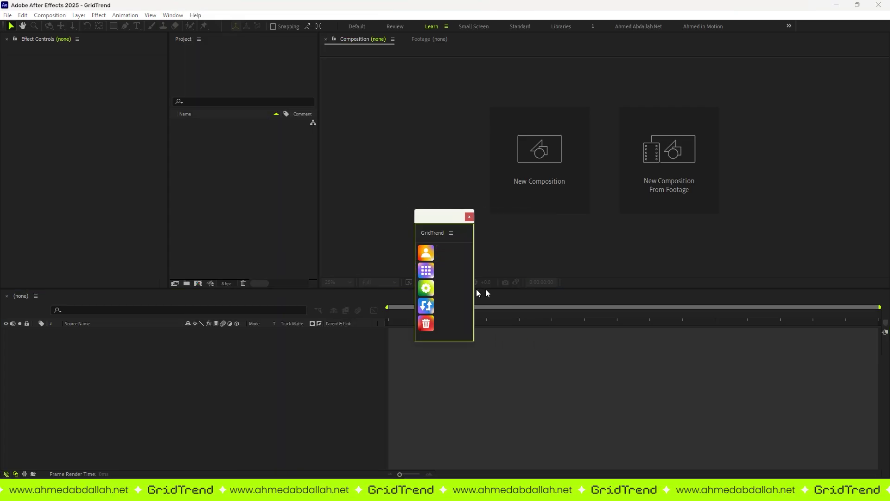
drag(431, 232, 92, 279)
drag(168, 192, 34, 202)
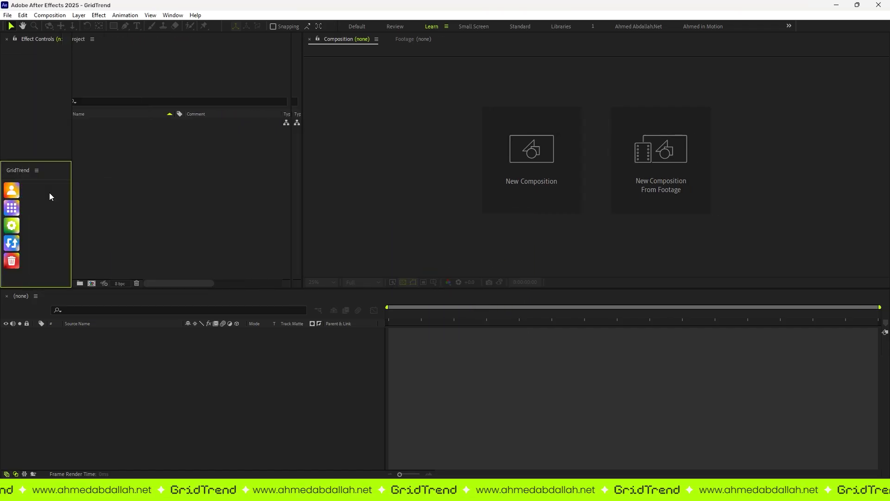
drag(35, 203, 104, 208)
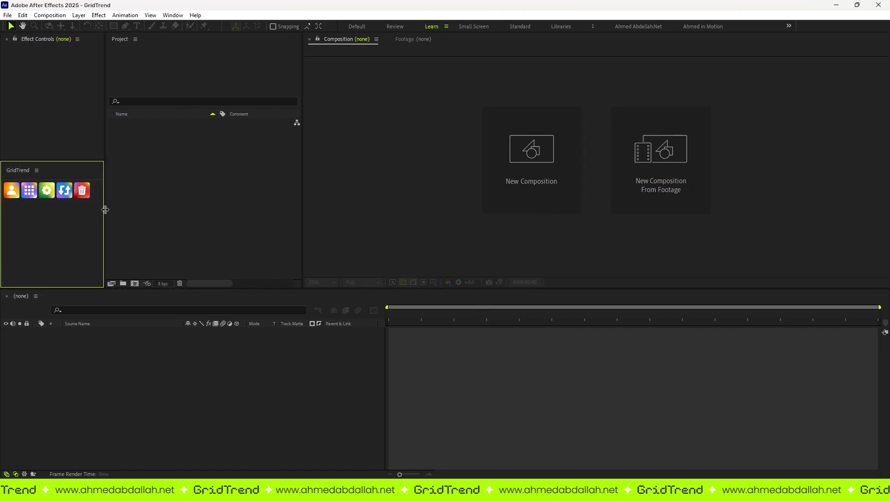
drag(62, 166, 62, 246)
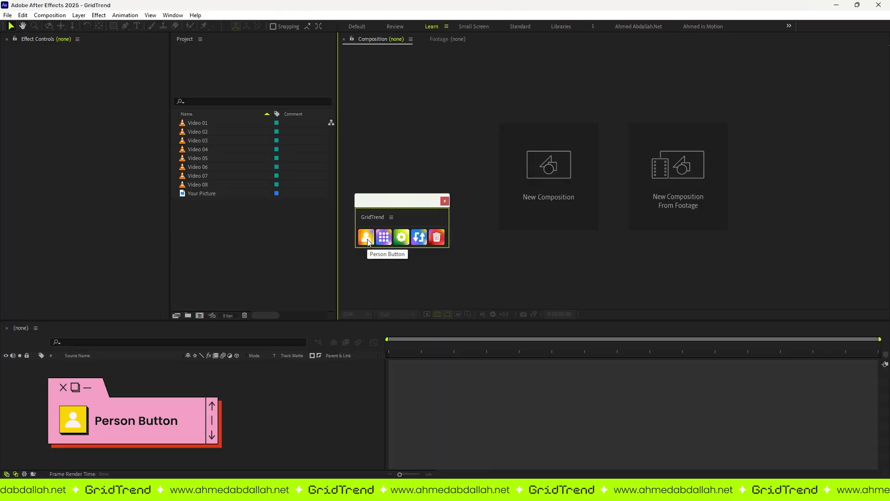
Mark Your Picture as the profile photo and select Video 01 through Video 08
click(202, 194)
click(368, 243)
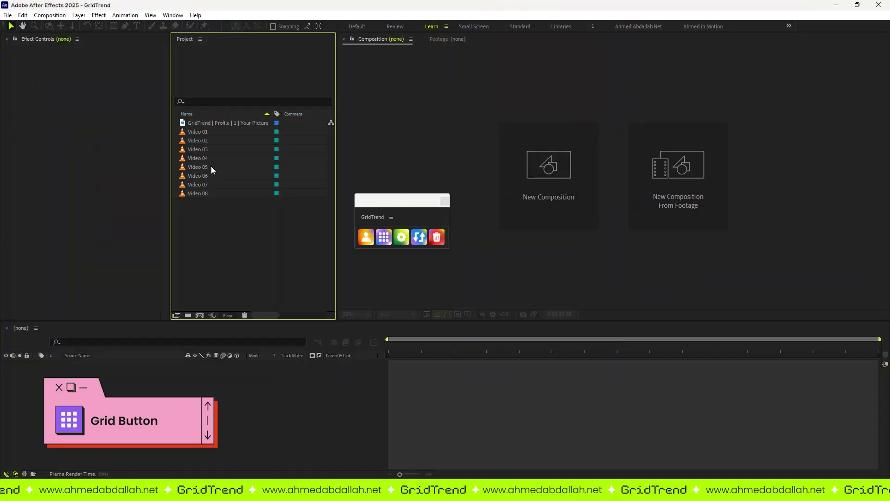
click(192, 133)
shift+click(201, 193)
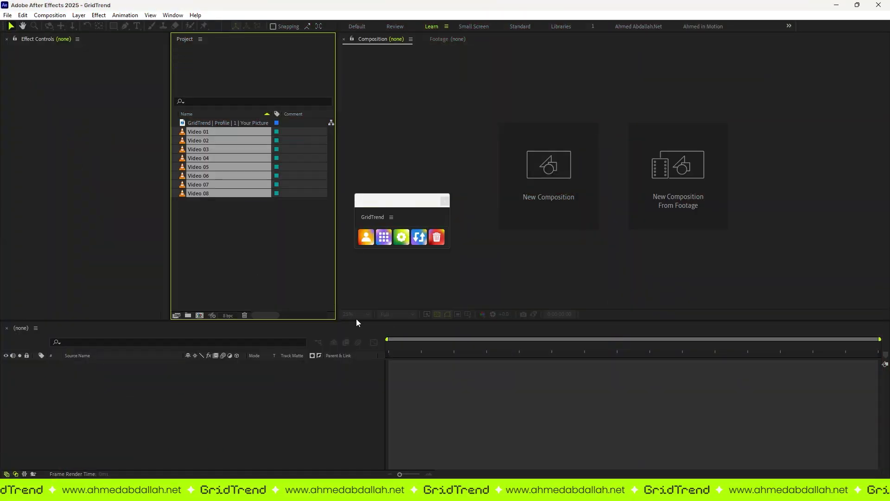
Build a 3×3 grid comp from the selected clips and open GridTrend settings
click(385, 238)
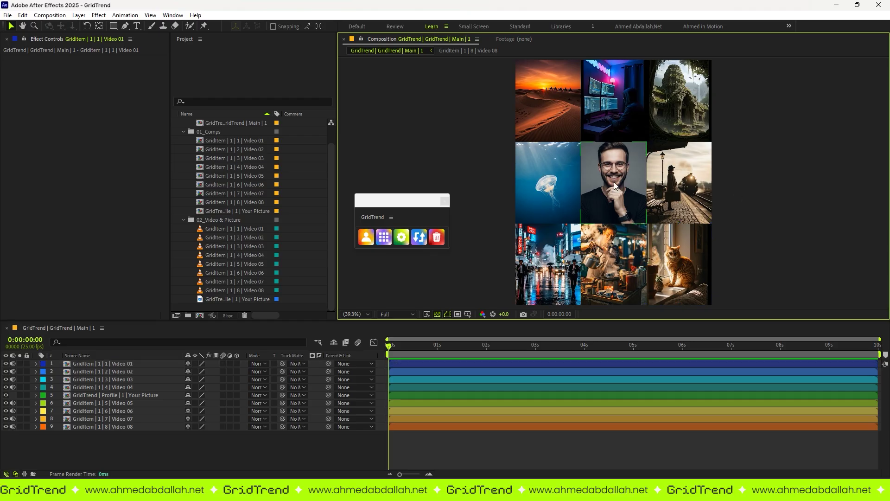
click(384, 237)
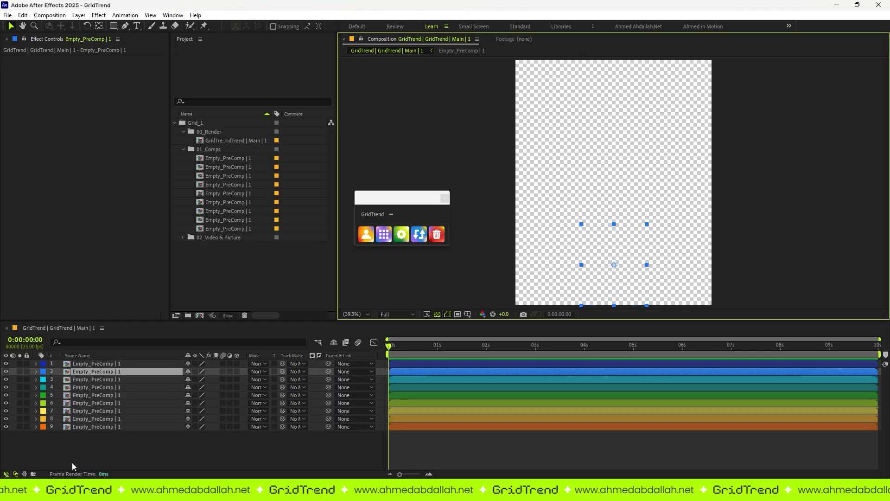
click(434, 239)
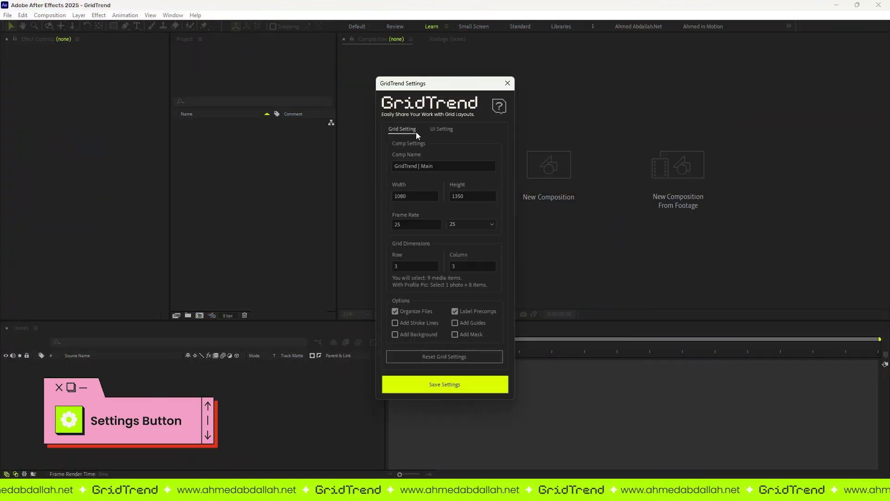
Enter comp name Work Collection | 2025, size 1920×1080, and a 5-row by 4-column grid
triple_click(418, 165)
text(Work Collection | 2025)
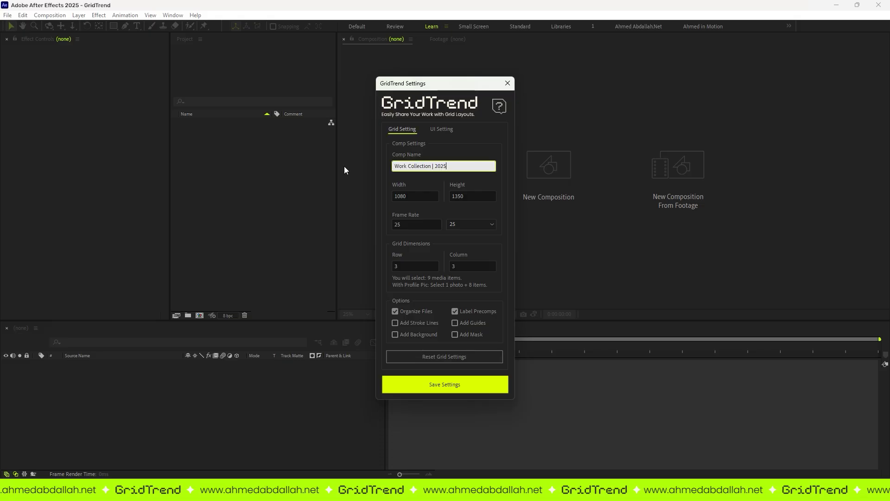
click(415, 196)
text(1920)
key(Tab)
text(1080)
click(415, 266)
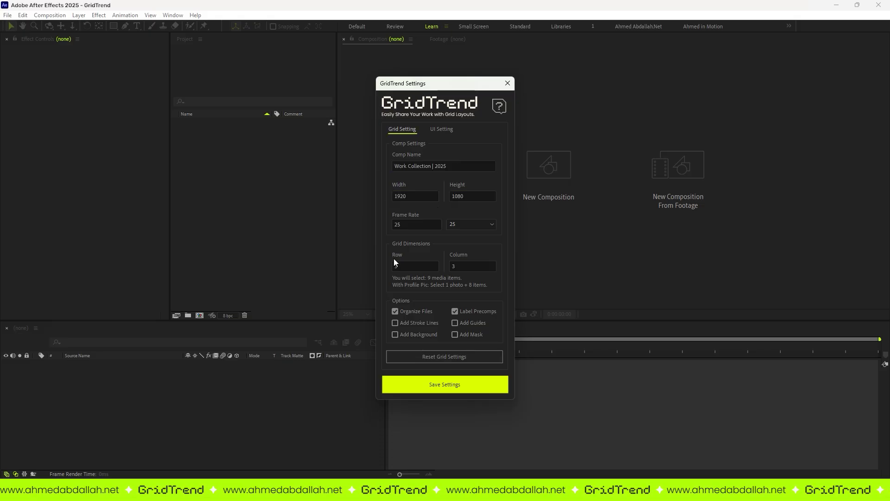
text(5)
click(458, 268)
text(4)
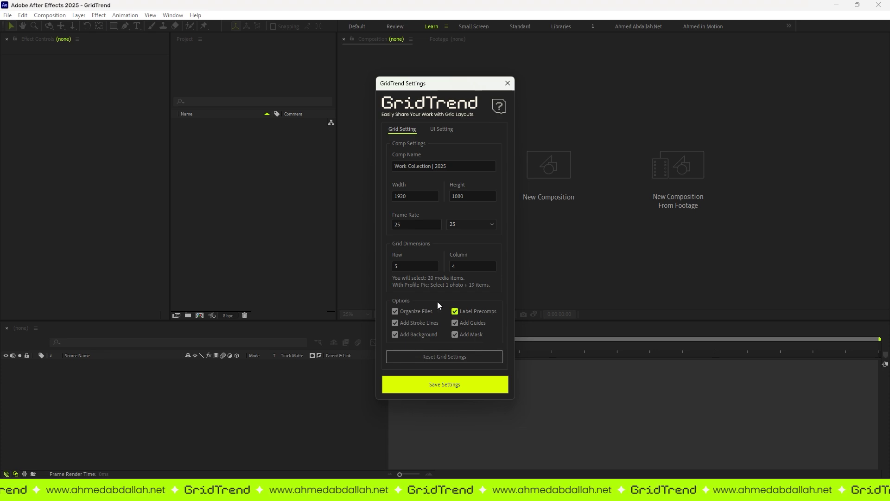
Save the grid settings and shuffle the grid's images twice with Swap
click(438, 386)
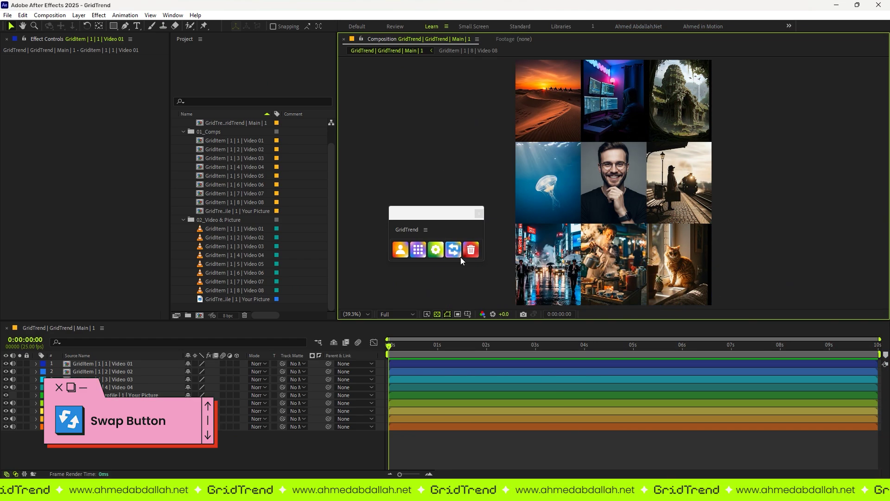
click(458, 255)
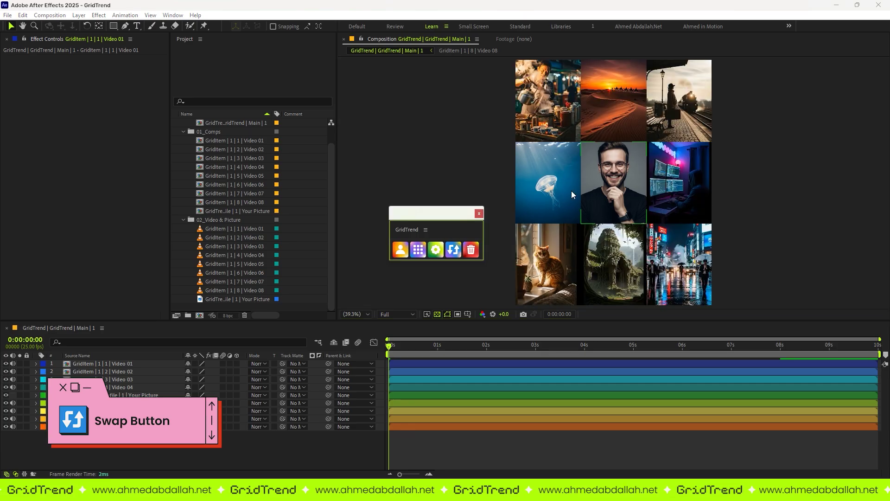
drag(450, 212, 446, 208)
click(451, 248)
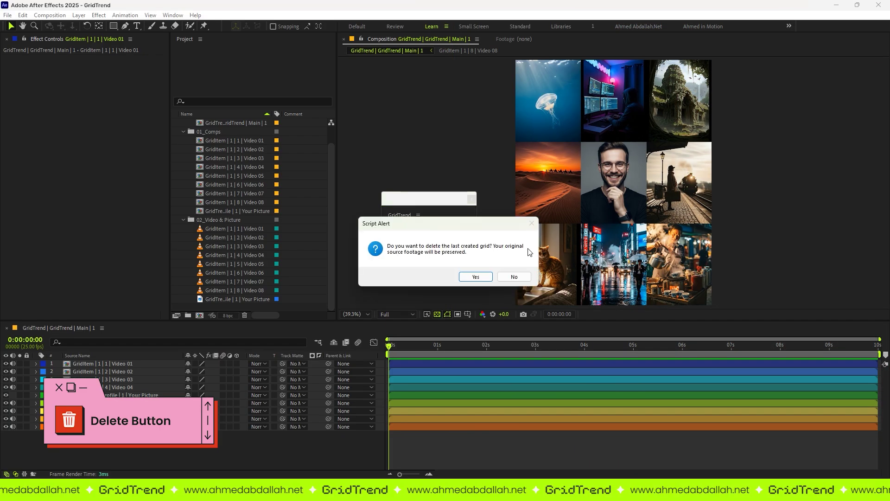
Delete both created grids, confirming Yes in each Script Alert
click(476, 277)
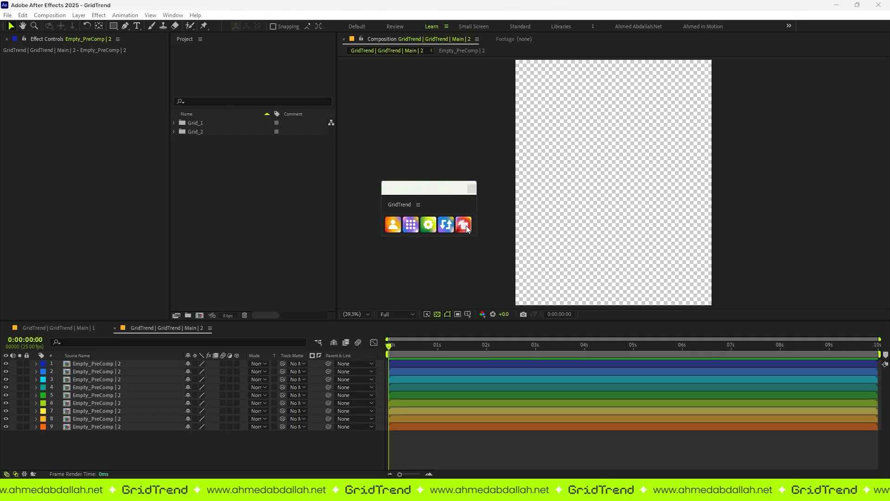
click(477, 276)
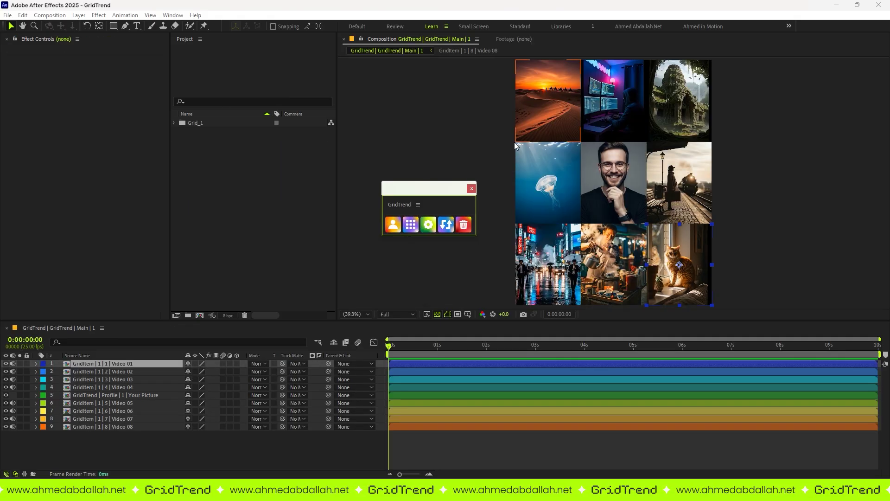
click(452, 254)
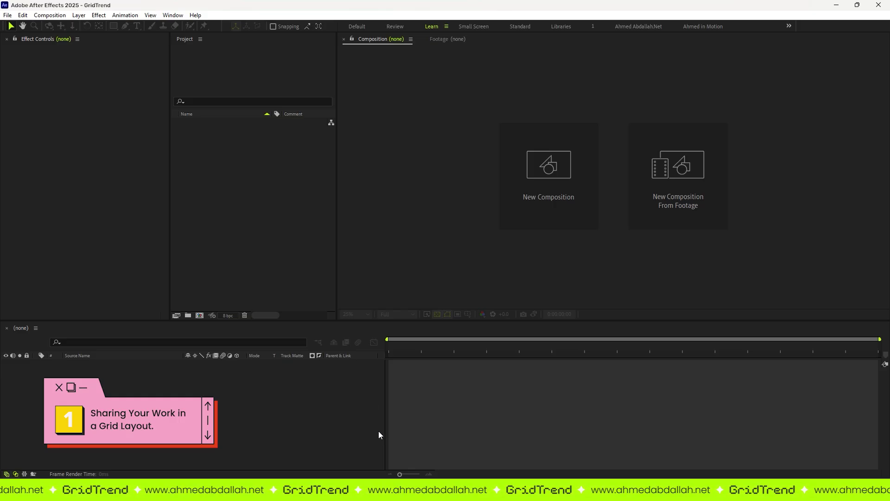
Step through Video 01–08 in the Project panel to preview each clip
click(210, 123)
click(205, 141)
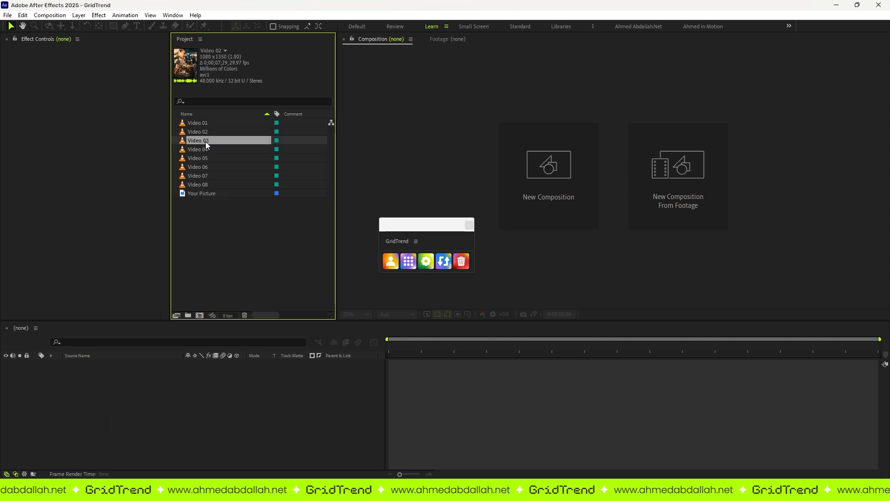
click(206, 158)
click(207, 177)
click(204, 184)
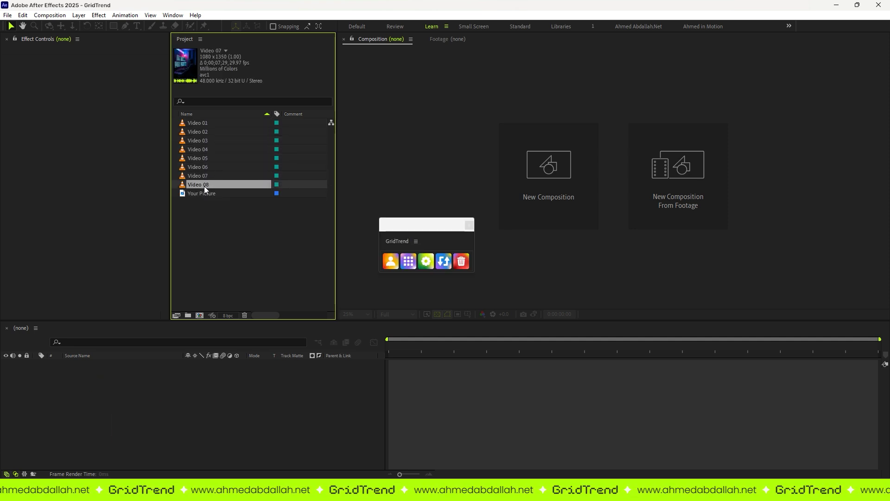
Preview Your Picture, clear the selection, and reopen GridTrend settings
click(202, 194)
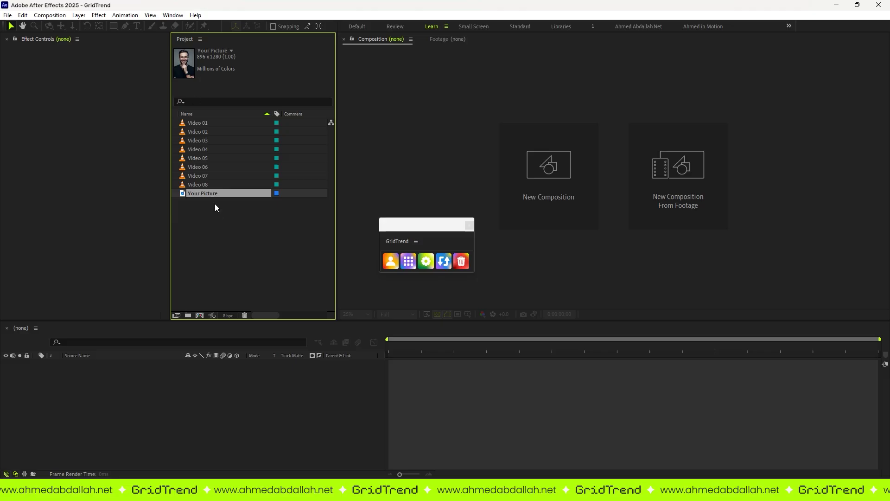
click(219, 227)
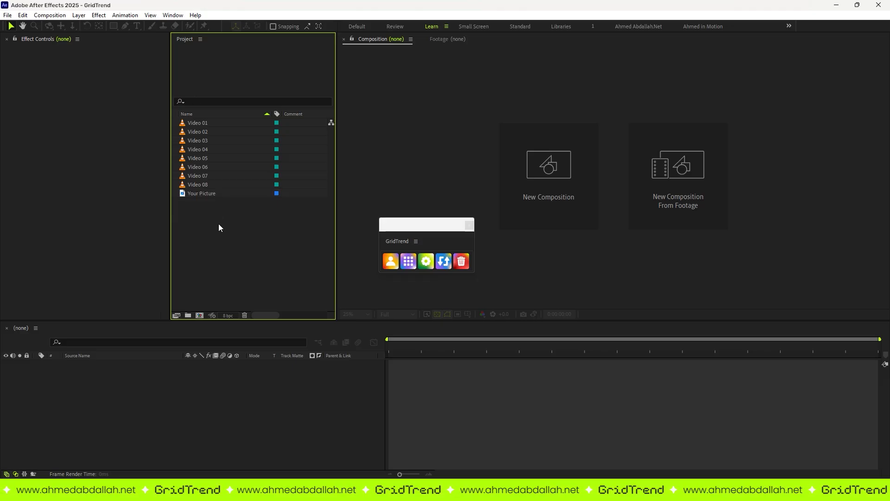
click(426, 261)
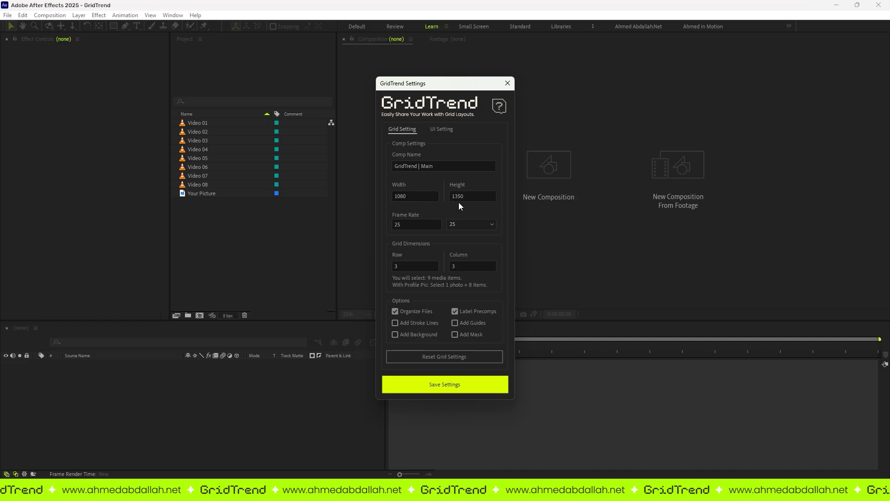
Rename the comp Work Collection | 2025 and set its size to 1080×1440
double_click(406, 166)
text(Work Collect)
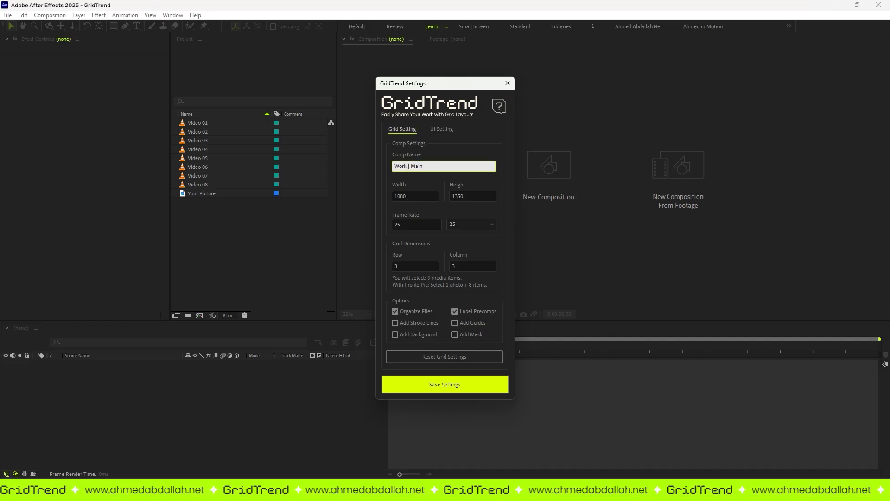
text(ion)
double_click(443, 165)
text(2025)
key(Return)
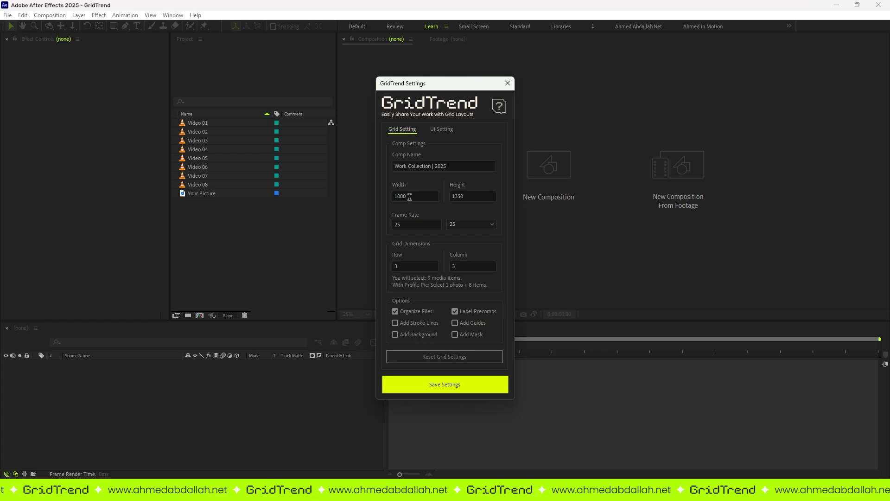
drag(409, 197, 381, 197)
click(478, 195)
text(1440)
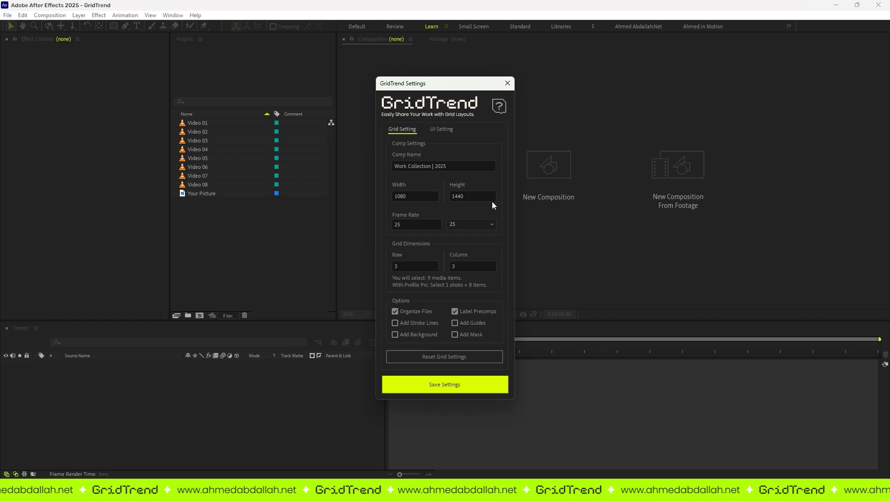
Set the comp frame rate to 30 fps
click(479, 224)
click(464, 326)
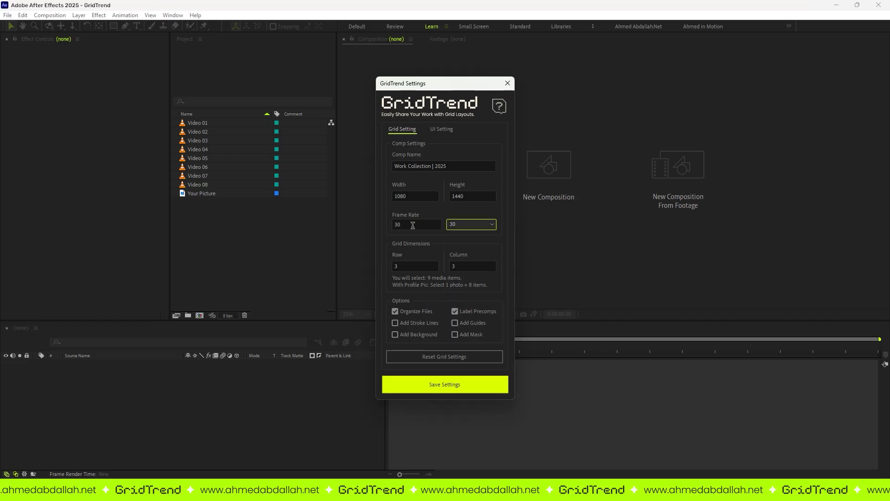
double_click(411, 225)
text(24)
click(450, 227)
click(465, 243)
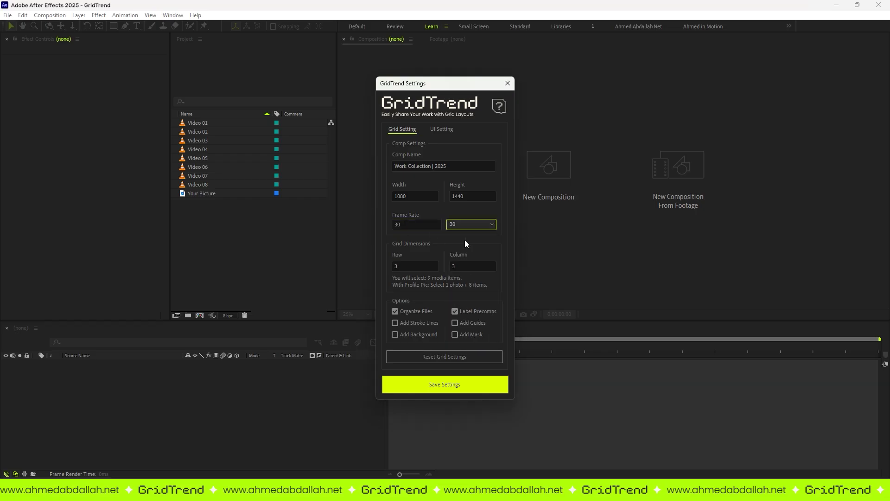
Set the grid to 3 rows by 3 columns
key(Tab)
text(5)
key(Tab)
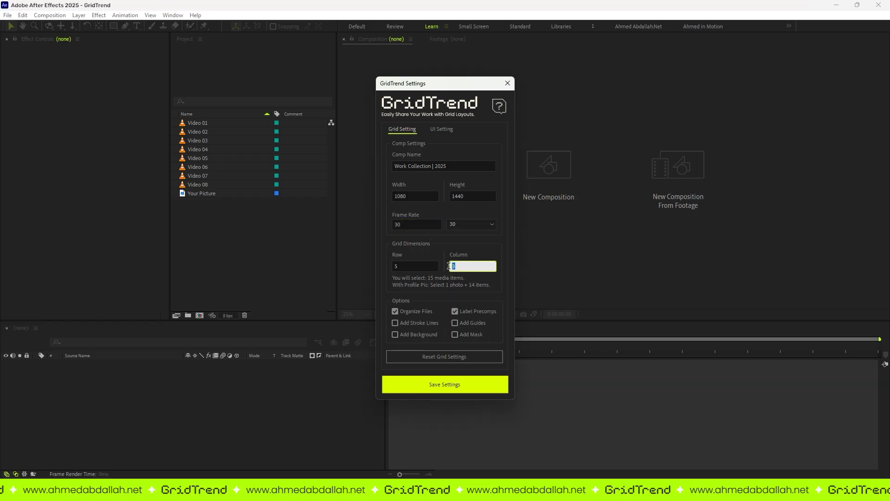
text(5)
click(396, 267)
key(Tab)
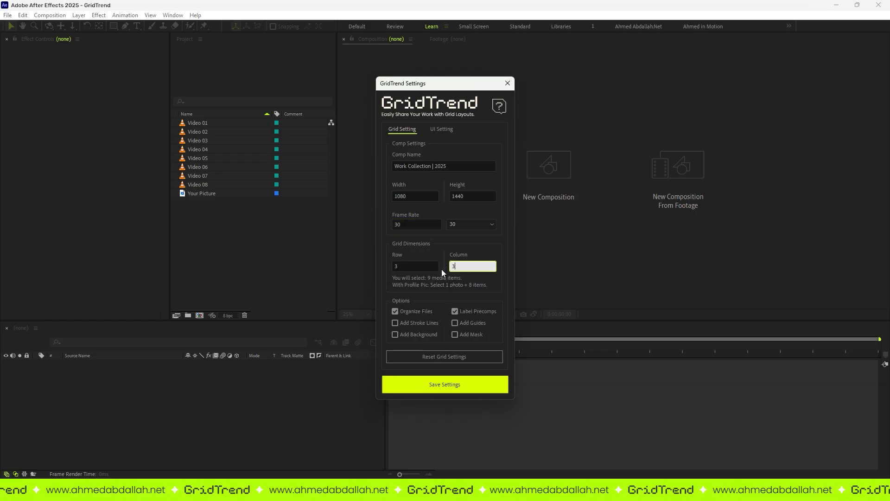
text(3)
key(Tab)
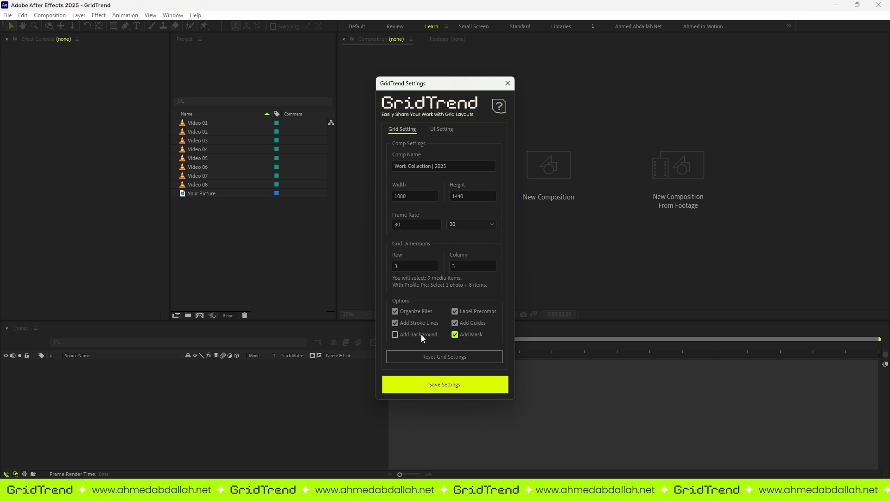
Review the UI Setting tab's stroke and notification options, then save the settings
click(444, 129)
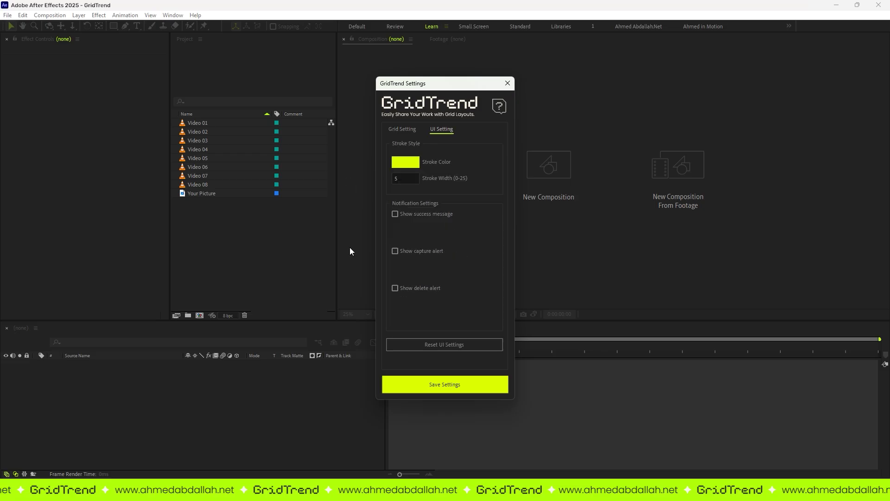
click(410, 130)
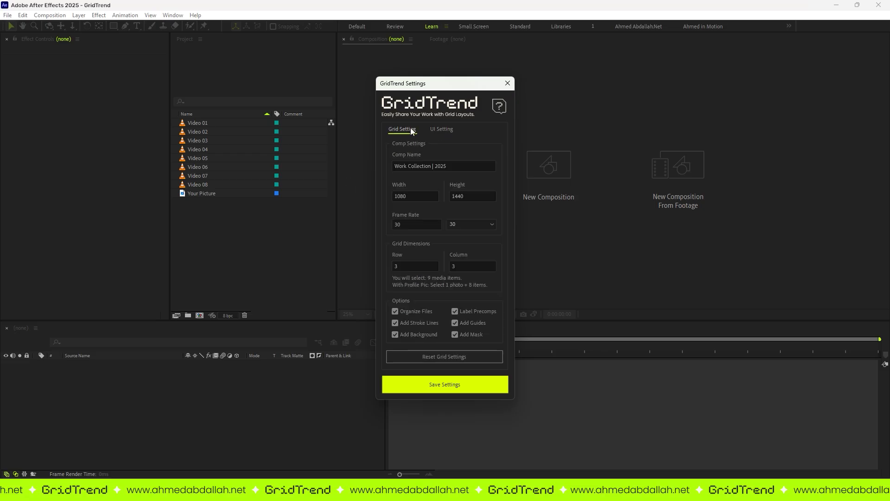
click(459, 381)
Set Your Picture as the profile photo, then select Video 01 through Video 08
click(221, 195)
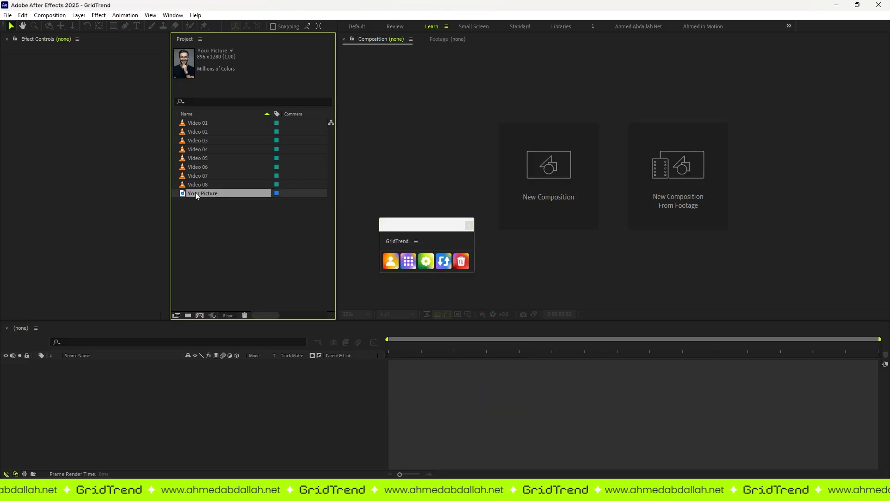
click(391, 260)
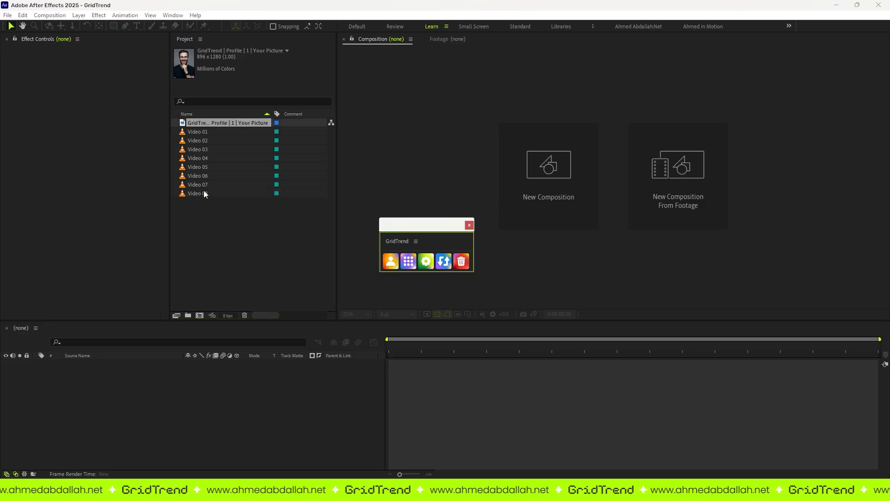
click(205, 134)
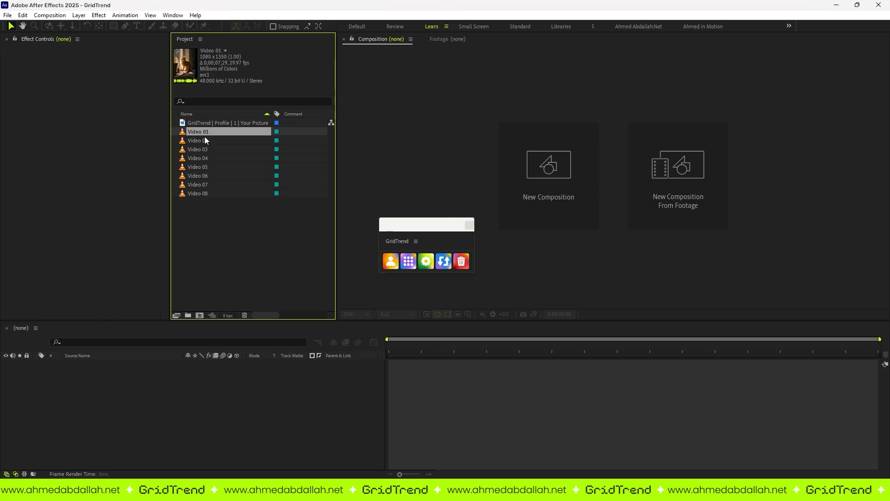
shift+click(199, 192)
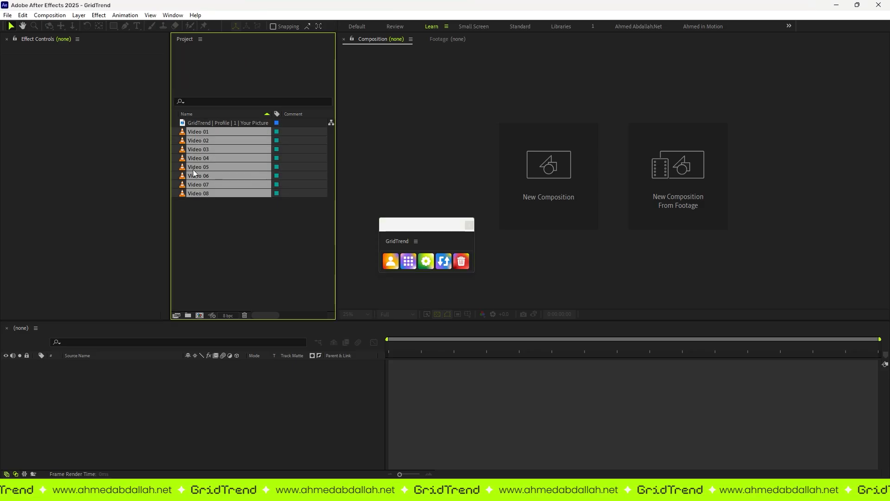
Build the Work Collection | 2025 grid comp and shuffle its tiles five times
click(416, 257)
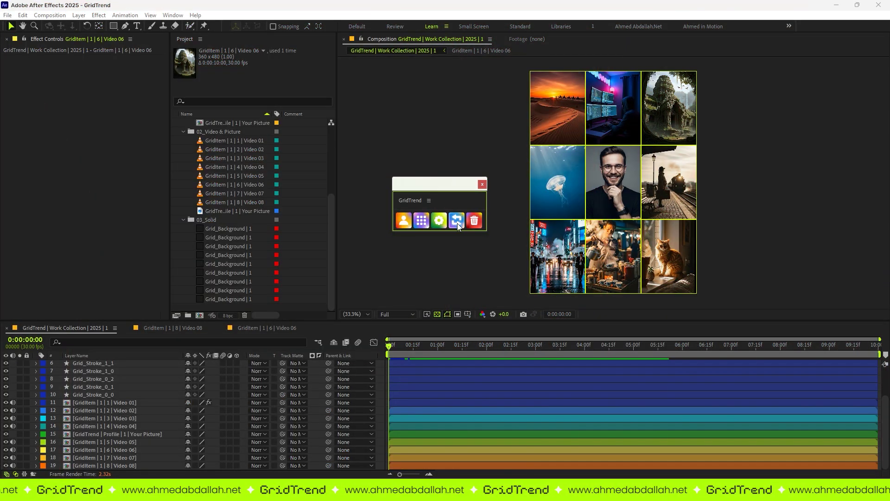
click(457, 223)
click(456, 223)
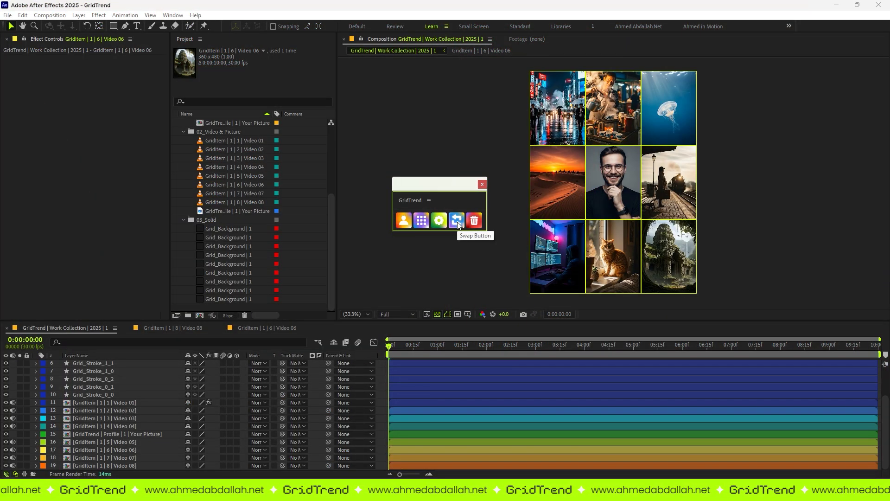
click(457, 223)
click(458, 223)
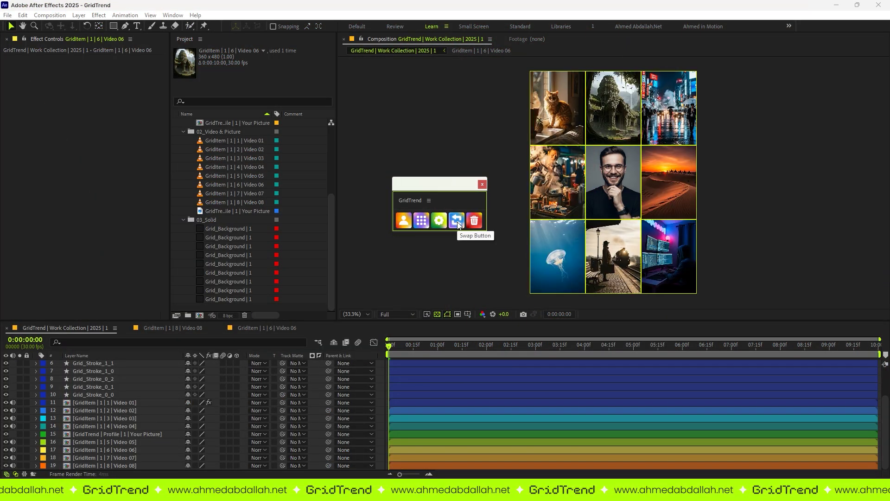
click(457, 223)
scroll(611, 177, up, 3)
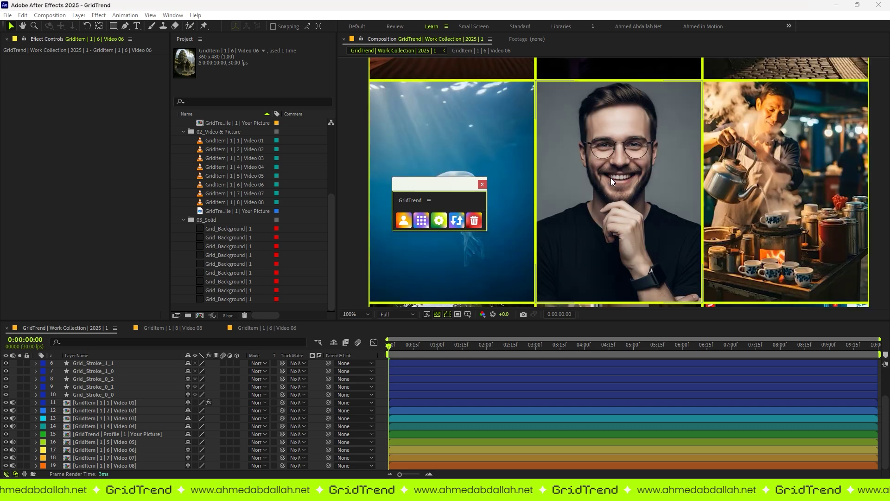
scroll(599, 175, down, 2)
scroll(90, 395, up, 2)
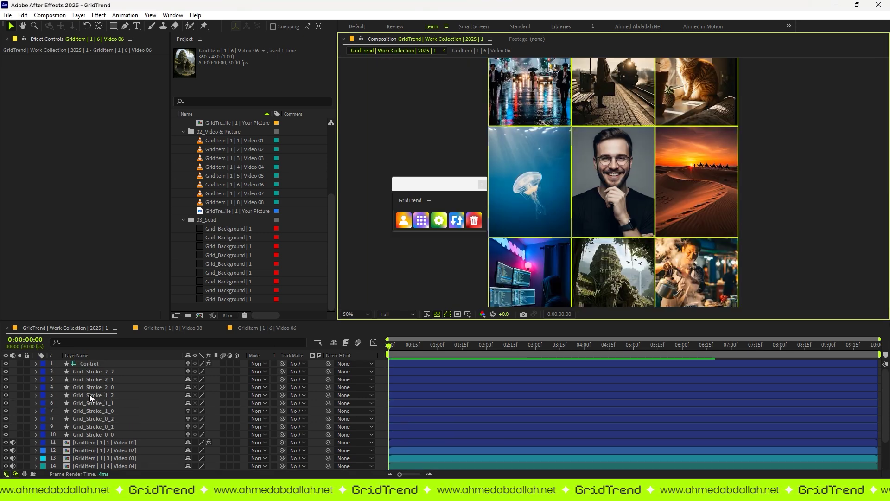
Set the Control layer's Stroke Color to white and fit the grid in view
click(92, 364)
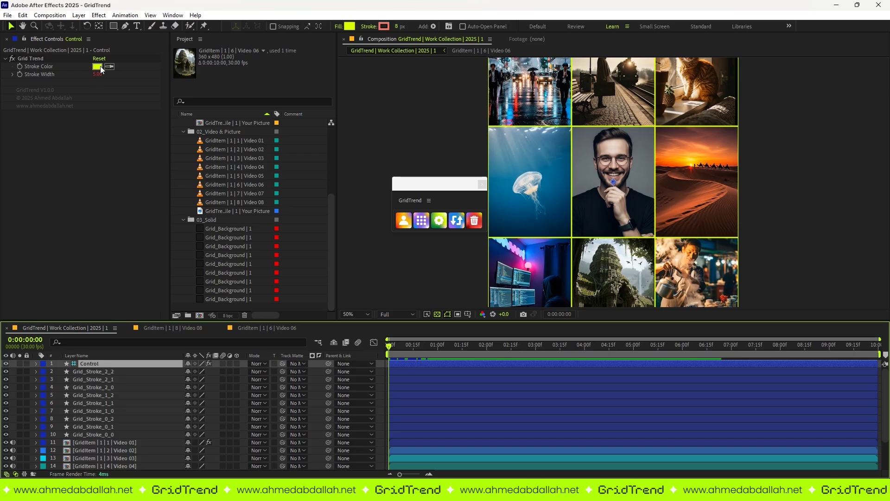
click(98, 66)
click(133, 253)
click(335, 254)
click(354, 314)
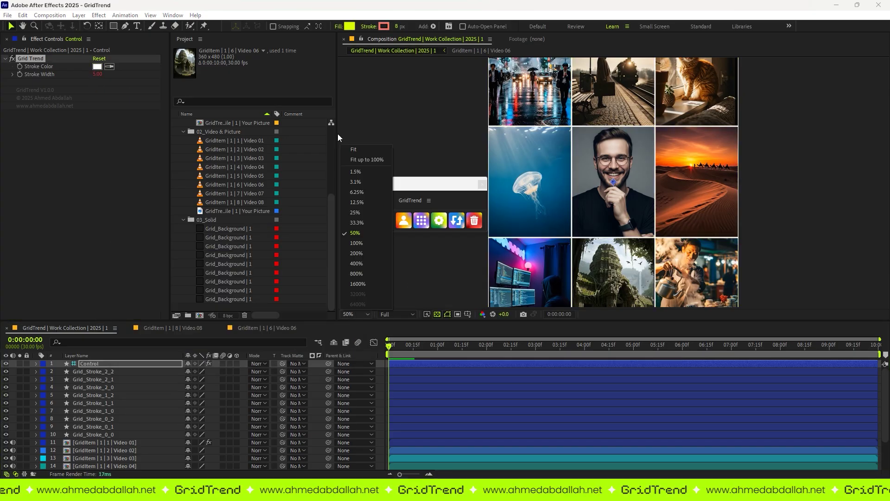
click(351, 224)
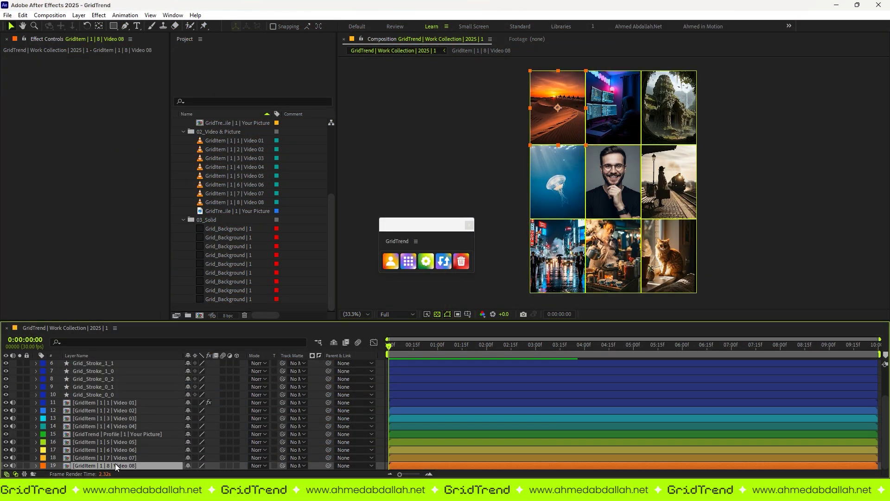
Inspect the Video 08 and Video 06 tile precomps, returning to Work Collection each time
double_click(115, 464)
click(63, 328)
double_click(89, 388)
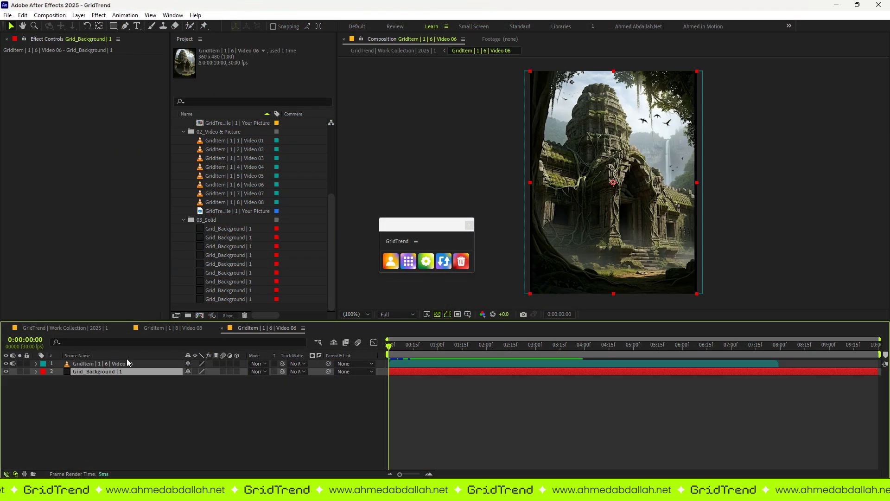
click(67, 327)
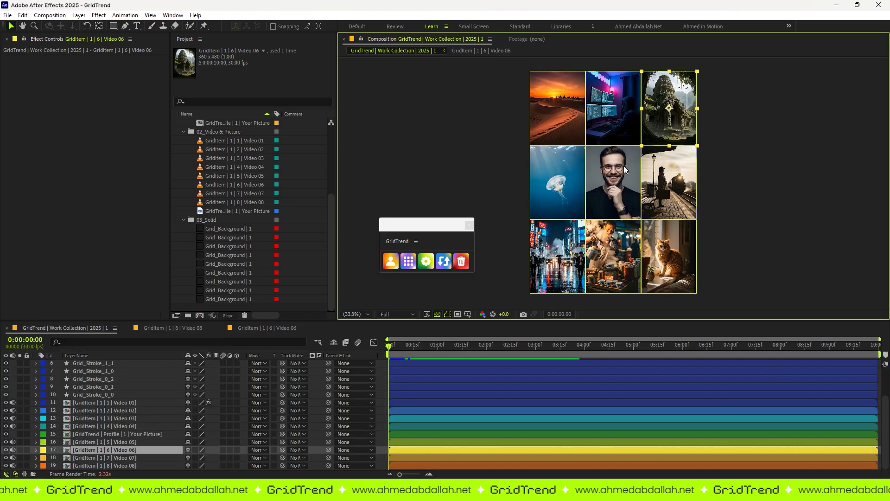
Expand and collapse the 01_Comps, 02_Video & Picture and 00_Render project folders
click(209, 150)
click(183, 131)
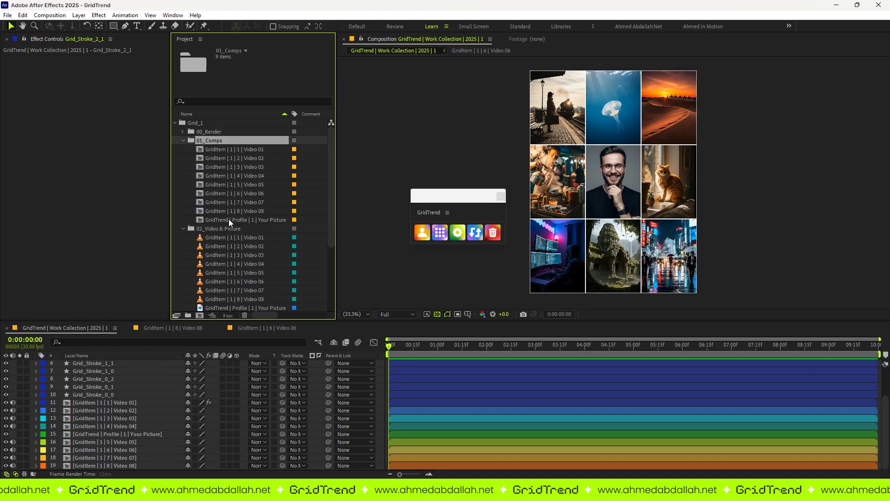
click(189, 150)
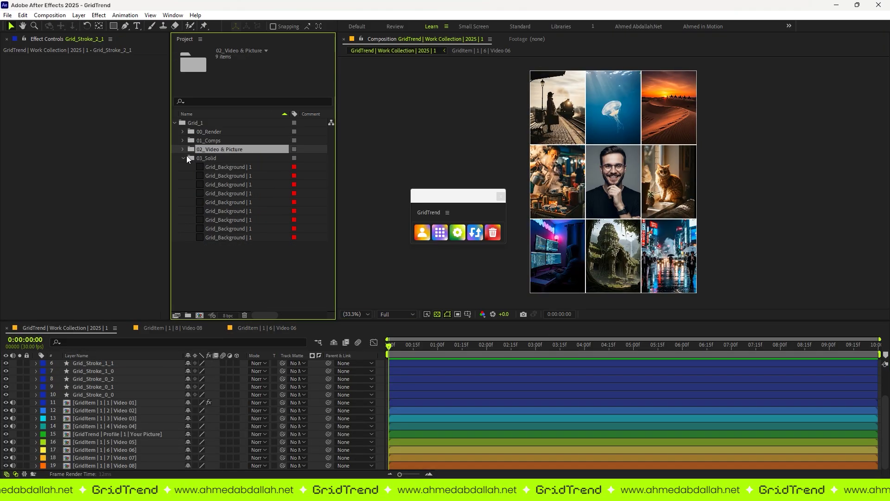
click(184, 158)
click(184, 131)
click(175, 123)
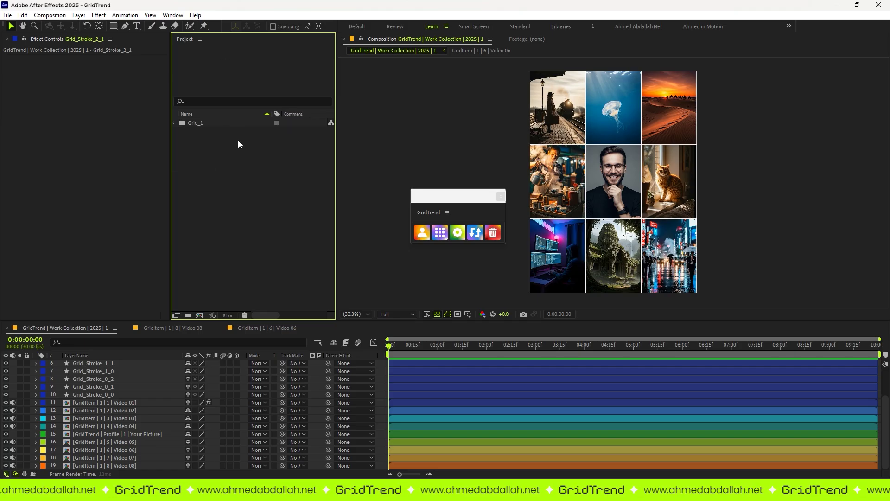
Add the grid comp to the Render Queue and maximize the viewer
key(ctrl+m)
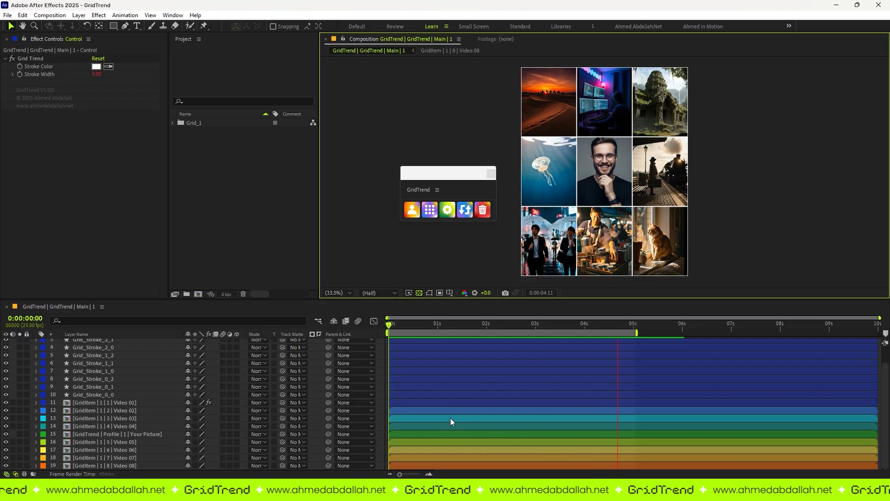
key(grave)
drag(438, 174, 185, 197)
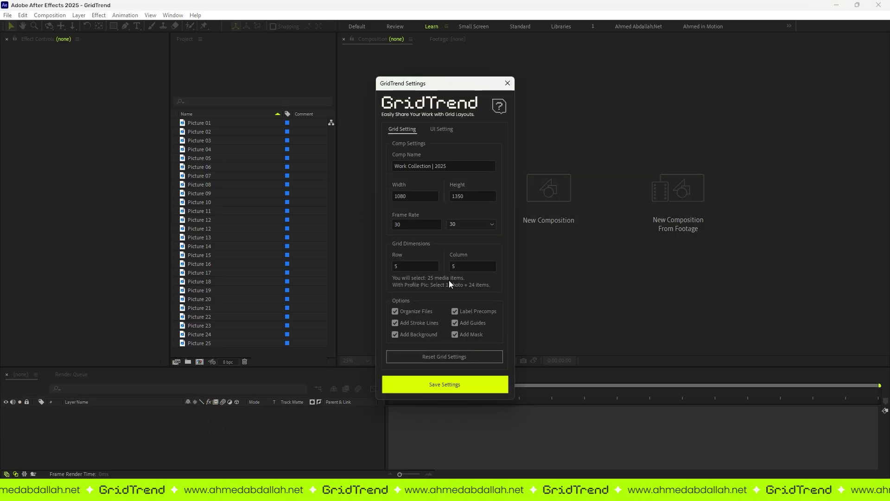
Save the grid settings and select Picture 01 through Picture 25
click(426, 382)
click(208, 123)
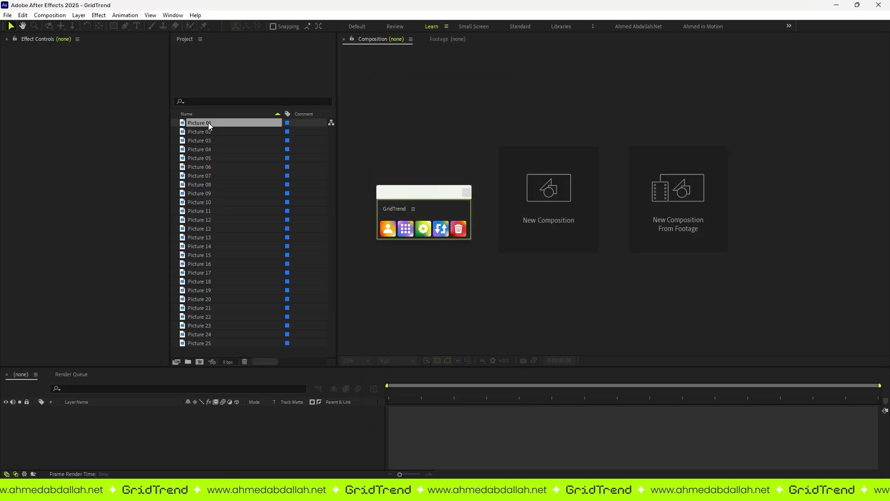
shift+click(207, 344)
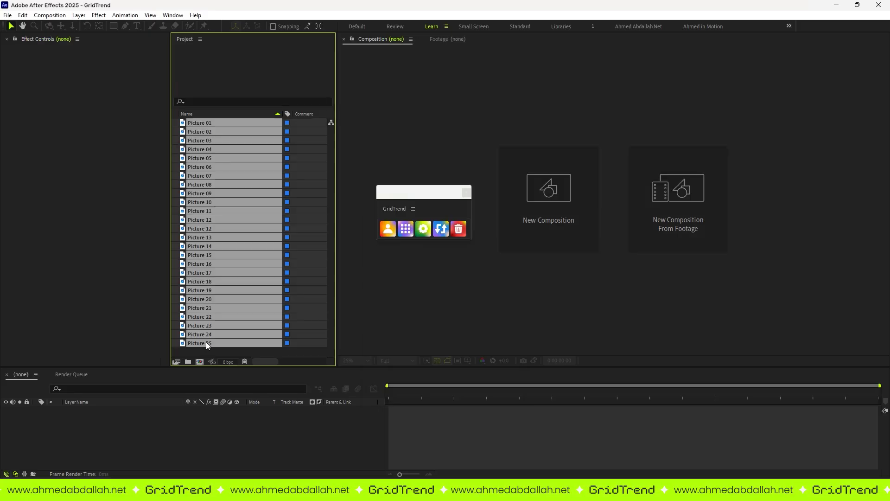
Build the 5×5 picture grid, fit it in the viewer, and swap photos twice
click(406, 228)
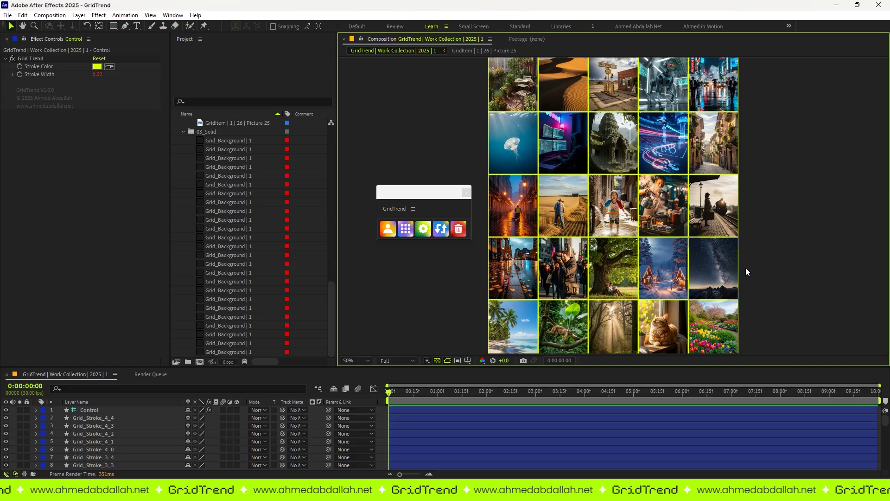
click(356, 361)
click(363, 197)
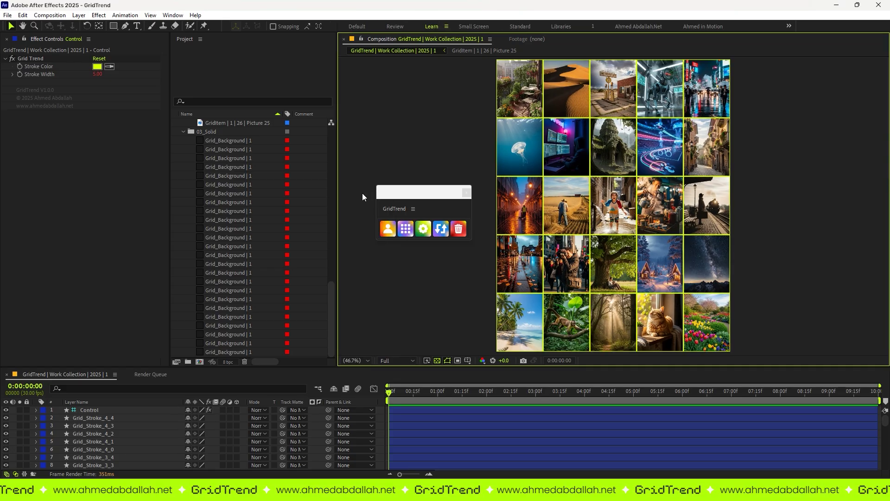
click(442, 232)
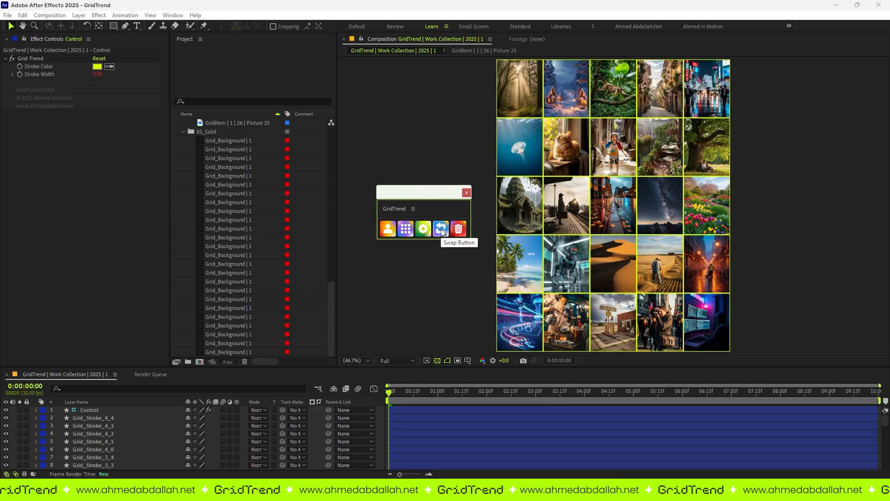
click(441, 229)
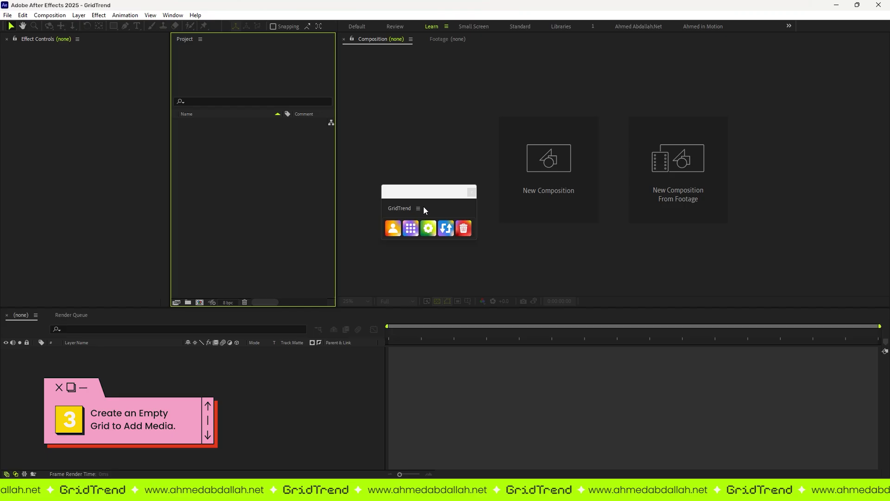
Save the GridTrend settings and build an empty 3×3 placeholder grid with nothing selected
click(429, 228)
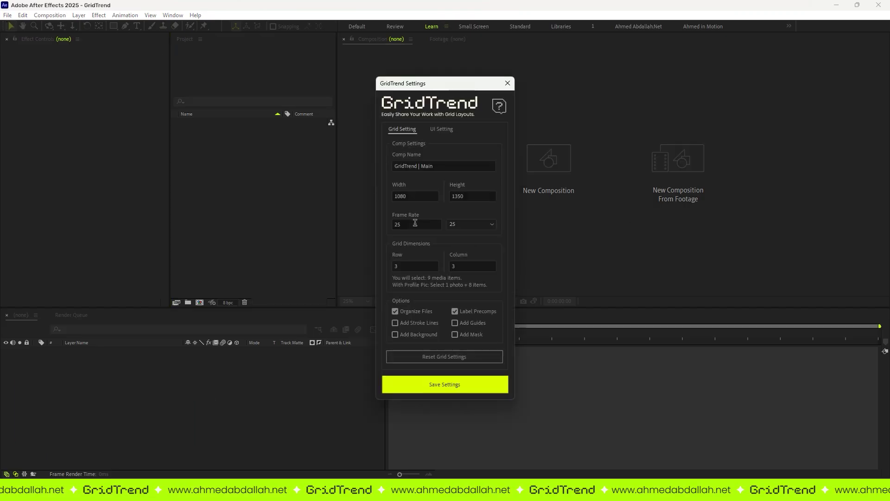
click(456, 379)
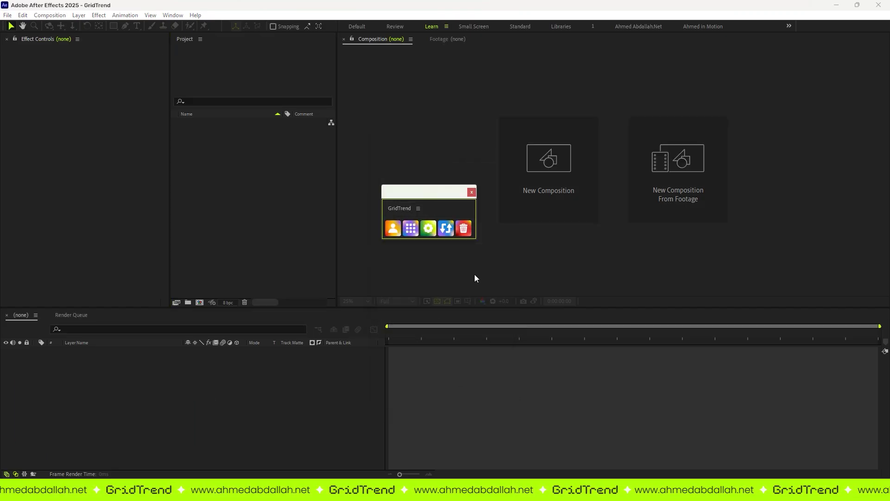
click(411, 230)
click(450, 276)
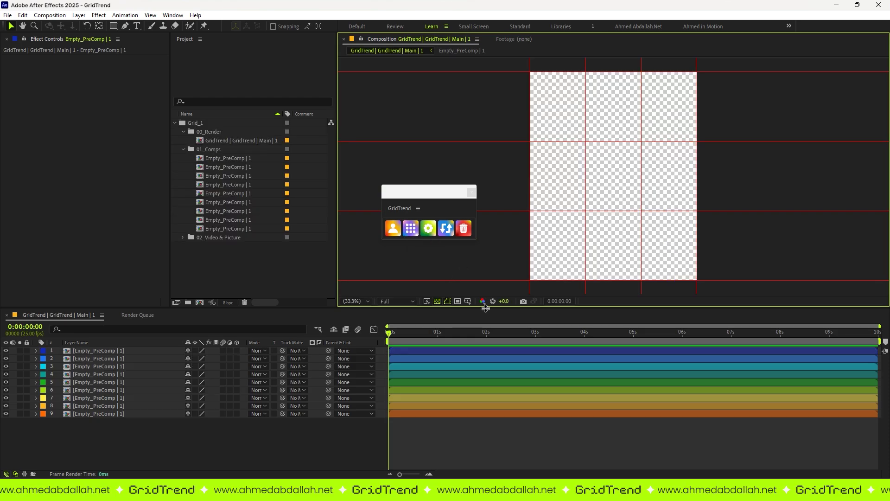
Open three of the Empty_PreComp placeholder precomps
double_click(104, 414)
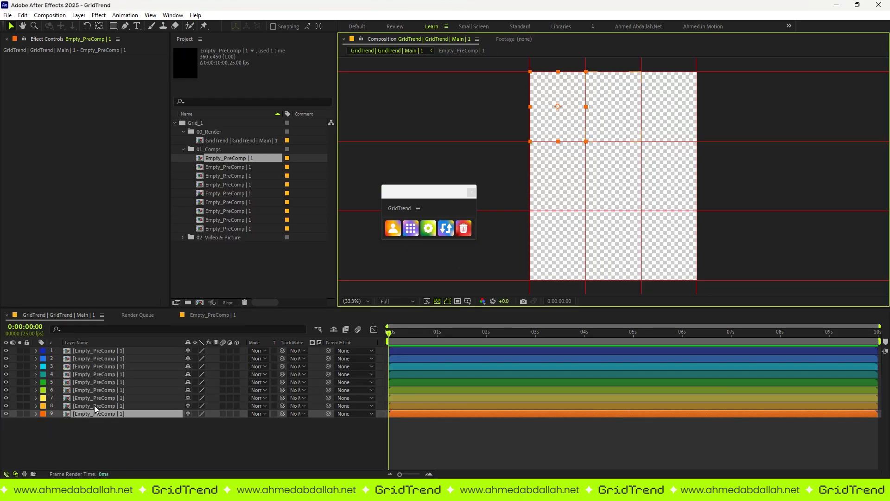
double_click(96, 406)
double_click(116, 382)
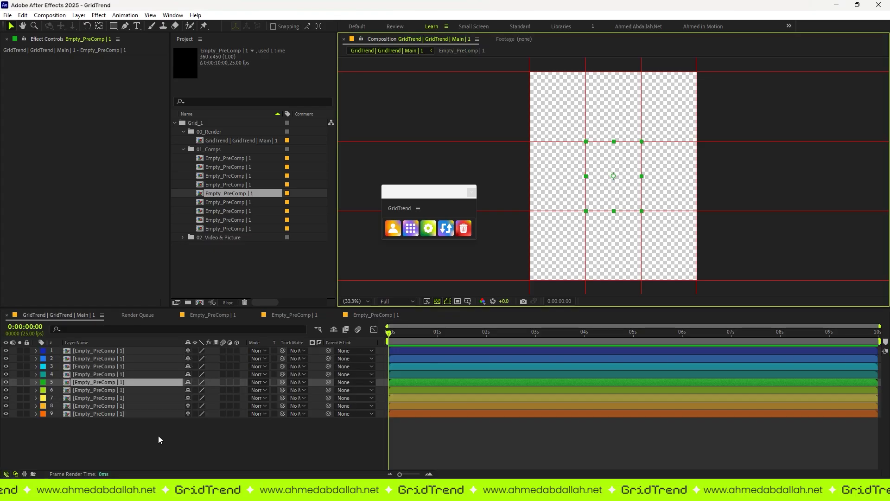
Select the layers in six grid cells, clear the selection, and maximize the viewer
click(658, 94)
click(556, 105)
click(552, 189)
click(646, 179)
click(668, 244)
click(612, 244)
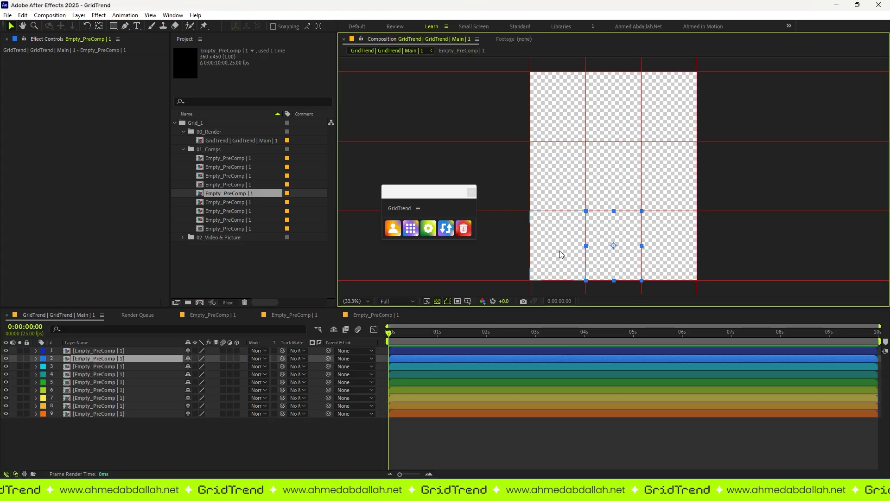
click(753, 233)
key(grave)
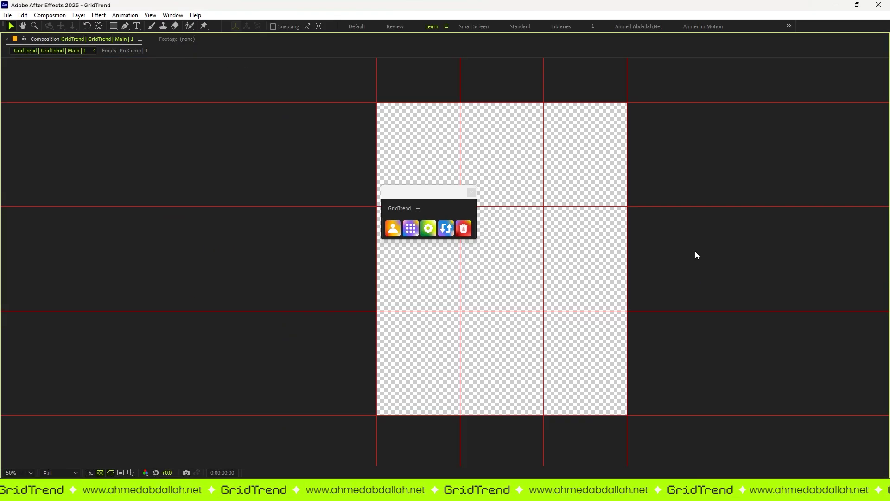
scroll(696, 251, down, 1)
drag(432, 196, 599, 147)
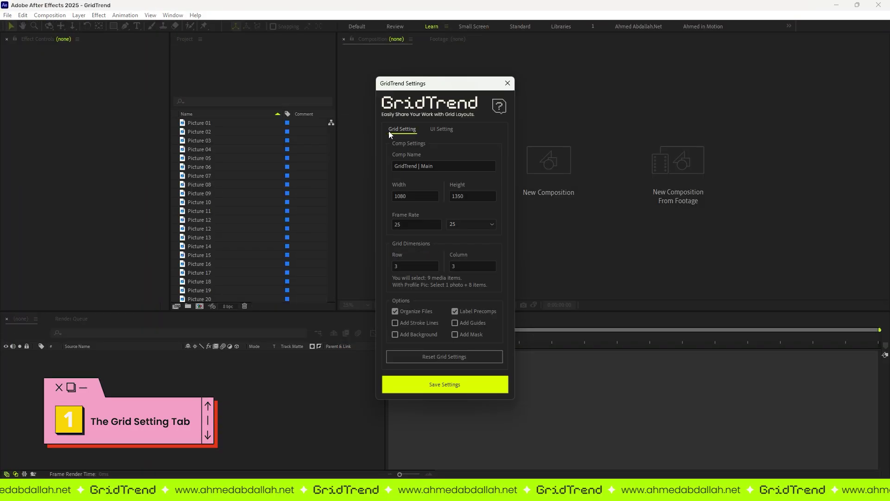
Name the grid Work Collection 2025, set height to 1440, and try frame rate presets
triple_click(438, 167)
text(Work Collection 2025)
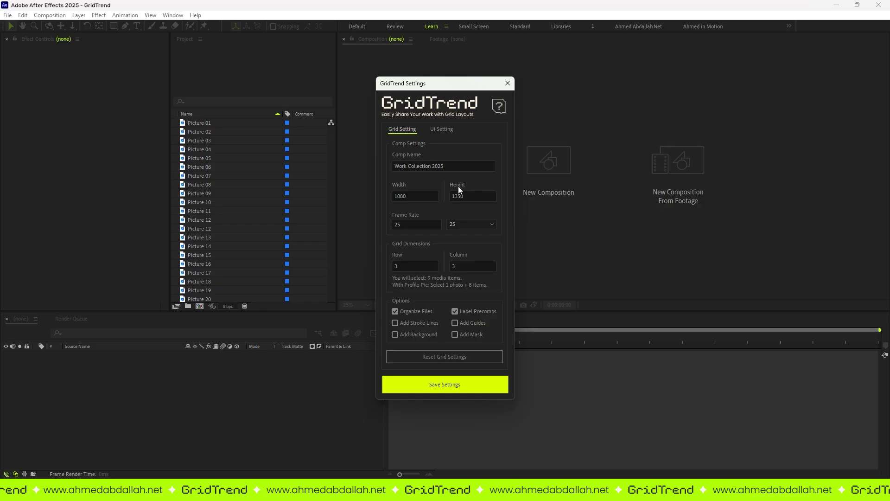
click(477, 196)
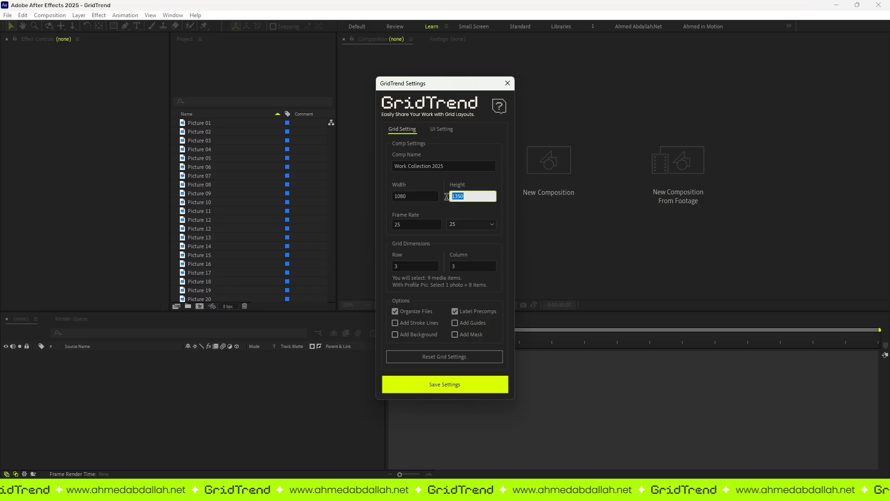
text(144)
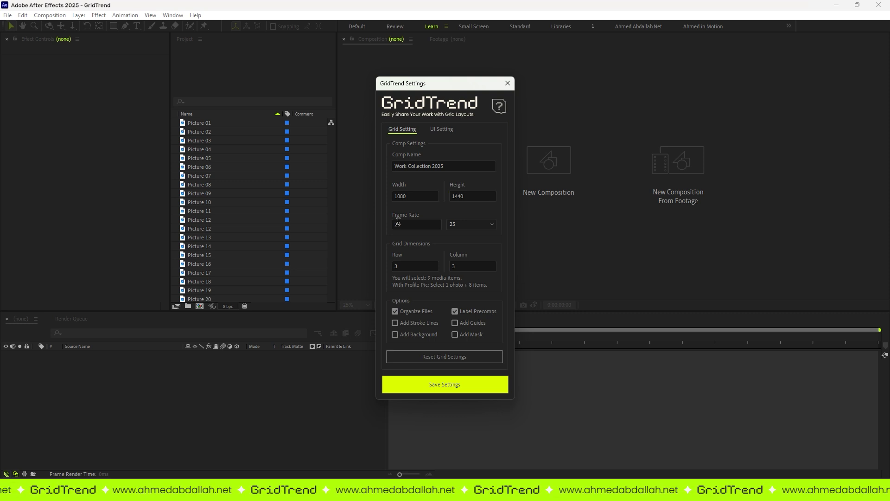
click(474, 224)
click(462, 224)
click(452, 244)
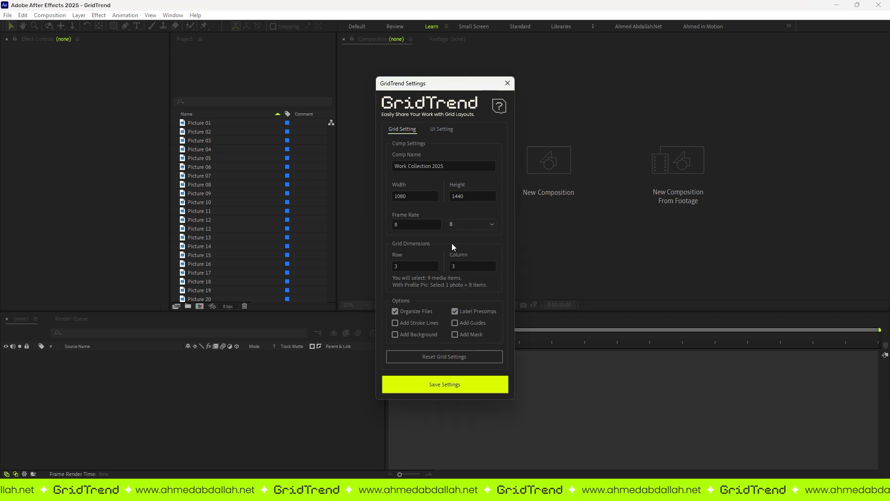
click(478, 224)
click(455, 262)
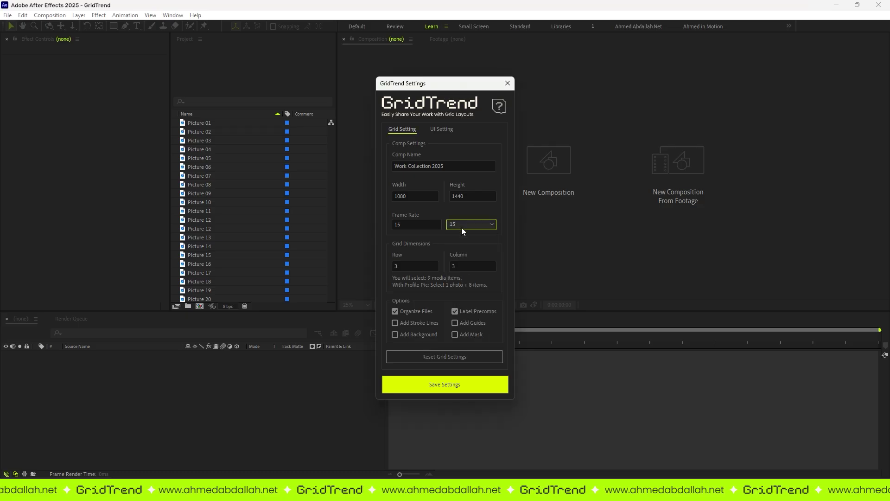
Try the 23.976 and 120 fps presets before settling on 30 fps
click(461, 228)
click(460, 252)
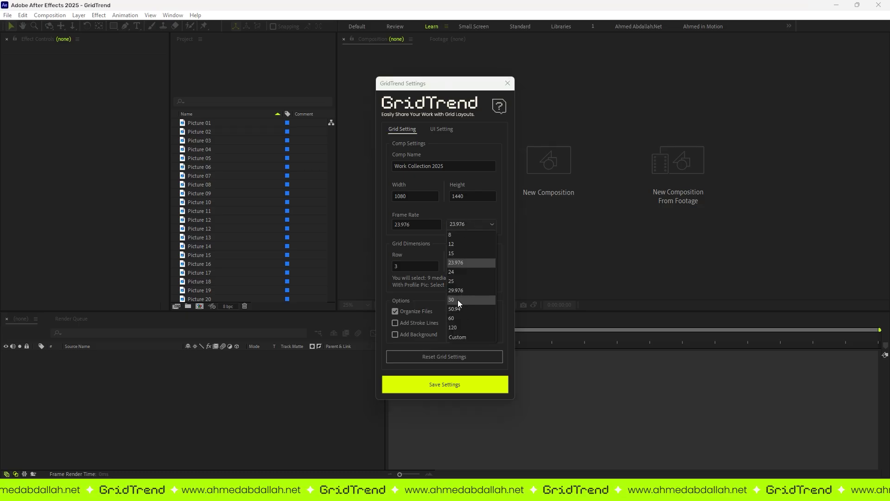
click(458, 300)
click(464, 225)
click(453, 327)
click(418, 225)
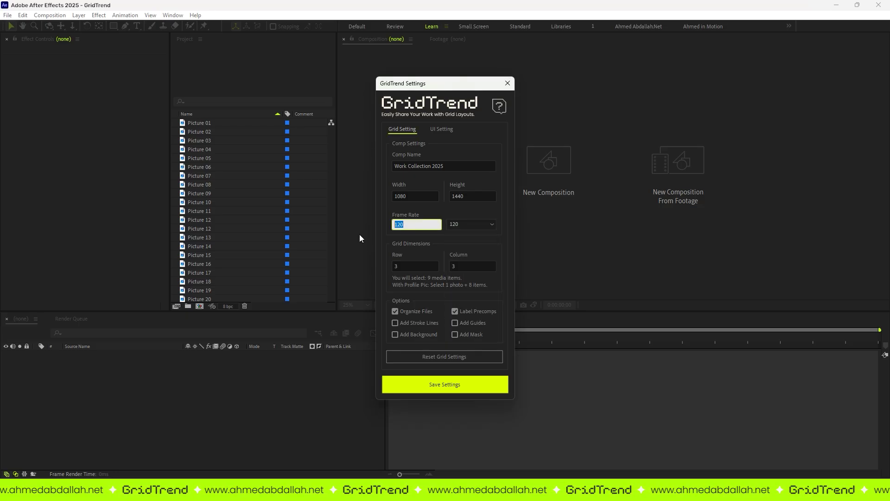
text(30)
click(403, 237)
Set the grid to 4 rows and 5 columns
click(407, 267)
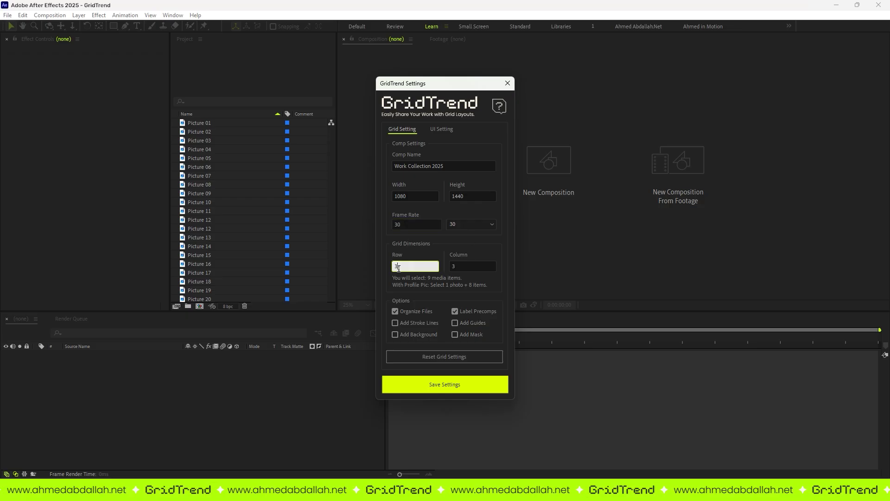
text(100)
key(Tab)
text(500)
key(Return)
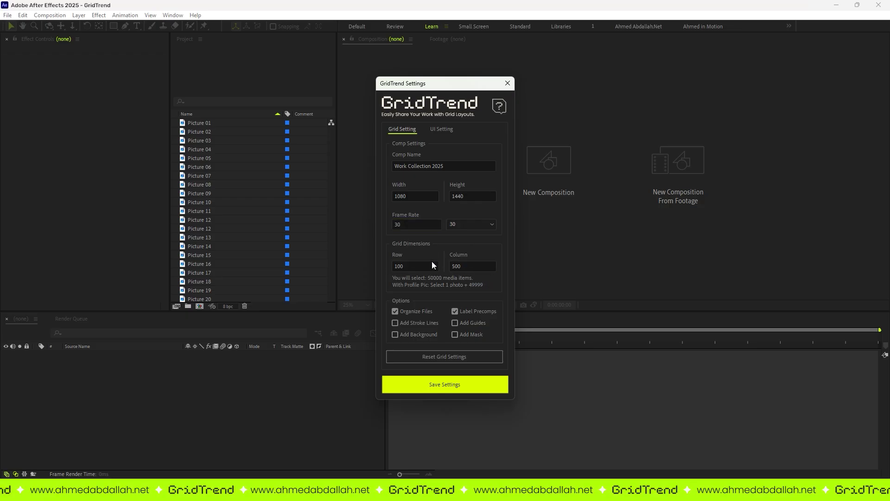
text(4)
click(456, 266)
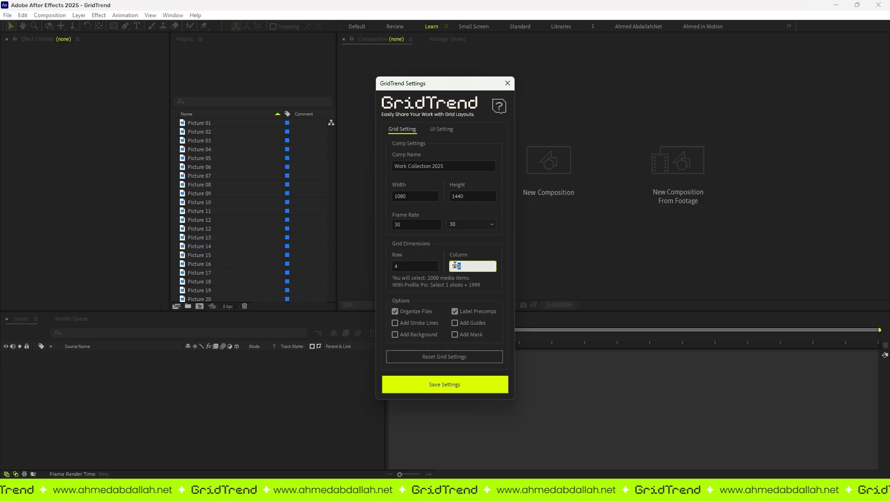
text(5)
key(Return)
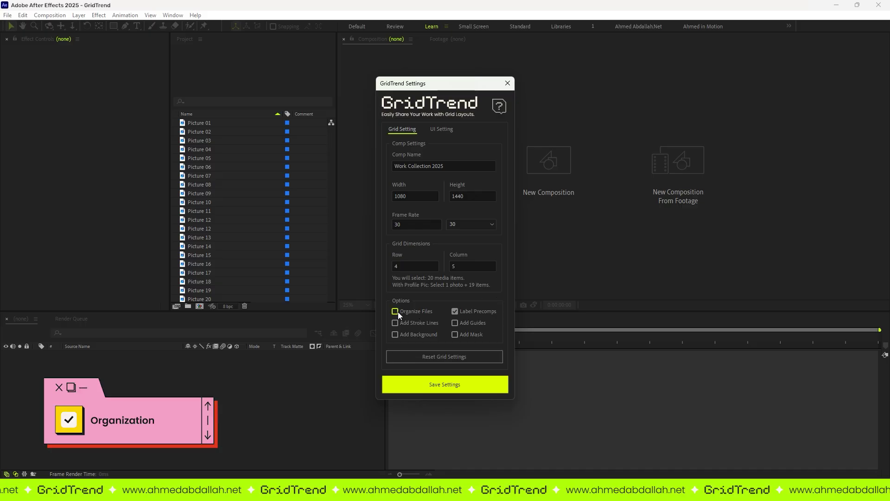
Save the settings and build the 4×5 Work Collection 2025 grid from all Picture items
click(418, 384)
click(205, 125)
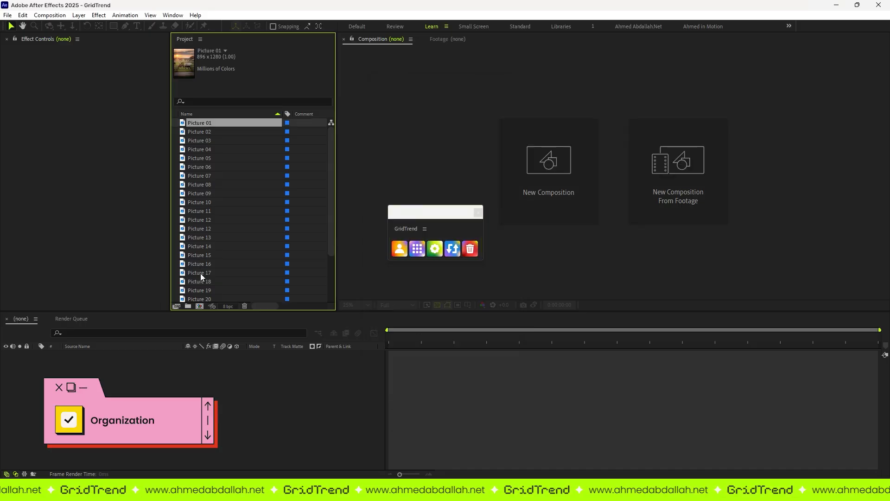
shift+click(208, 300)
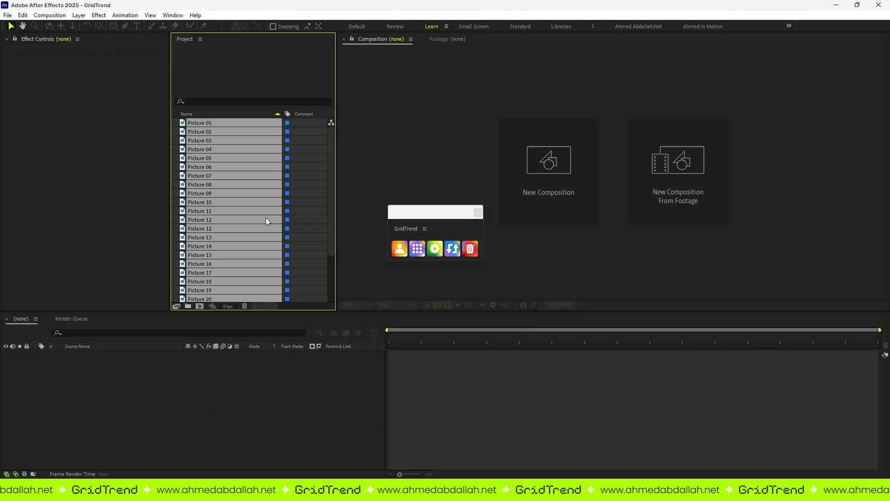
click(417, 248)
scroll(246, 179, up, 3)
scroll(246, 179, up, 3)
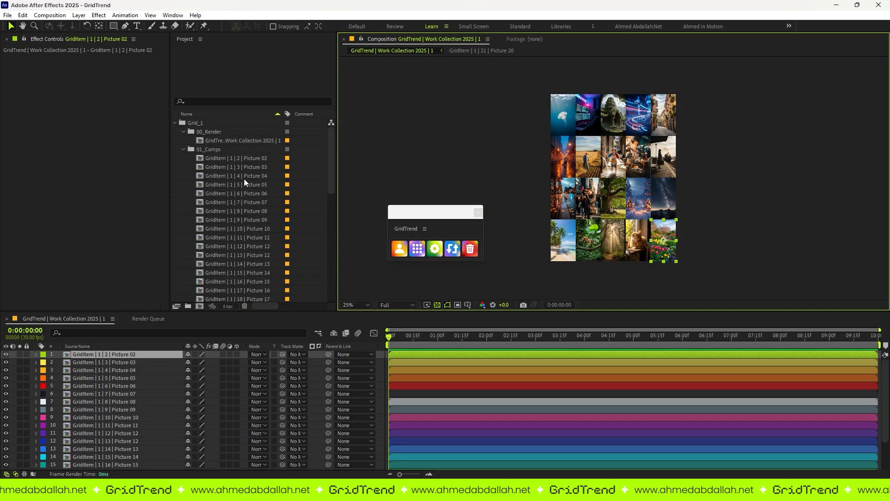
key(grave)
Review the 00_Render and 01_Comps folders, collapsing each
click(65, 130)
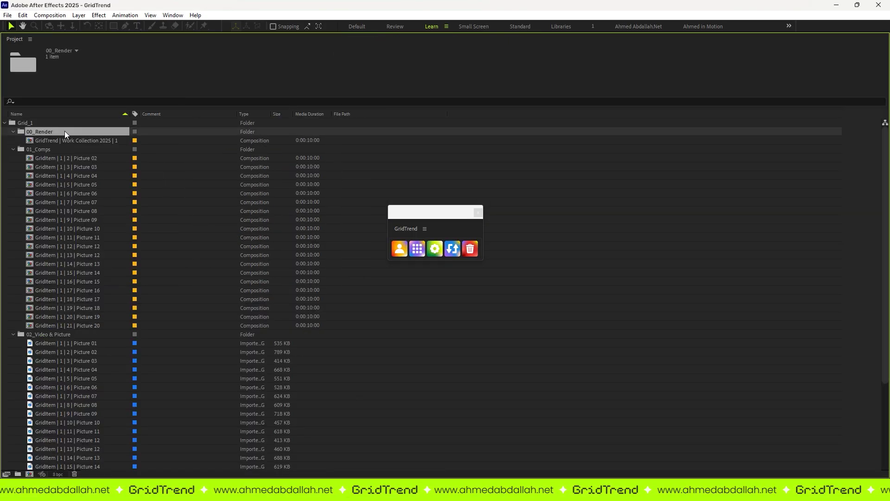
click(83, 140)
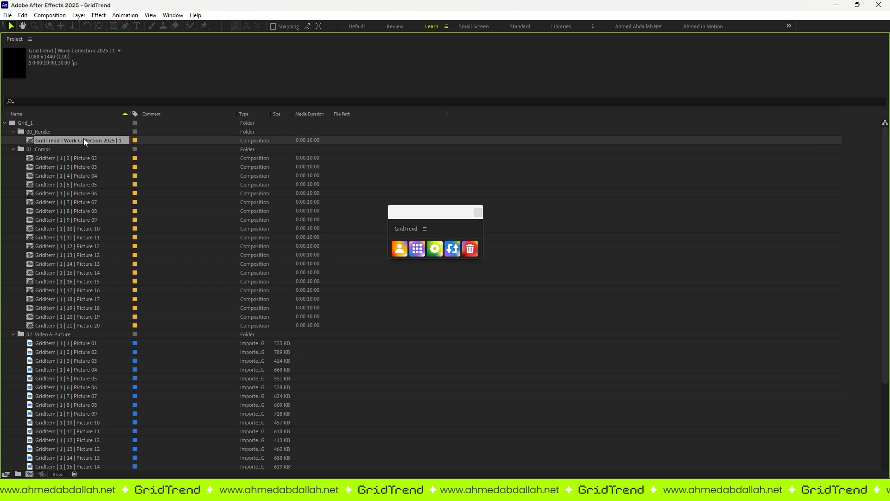
click(39, 133)
click(14, 131)
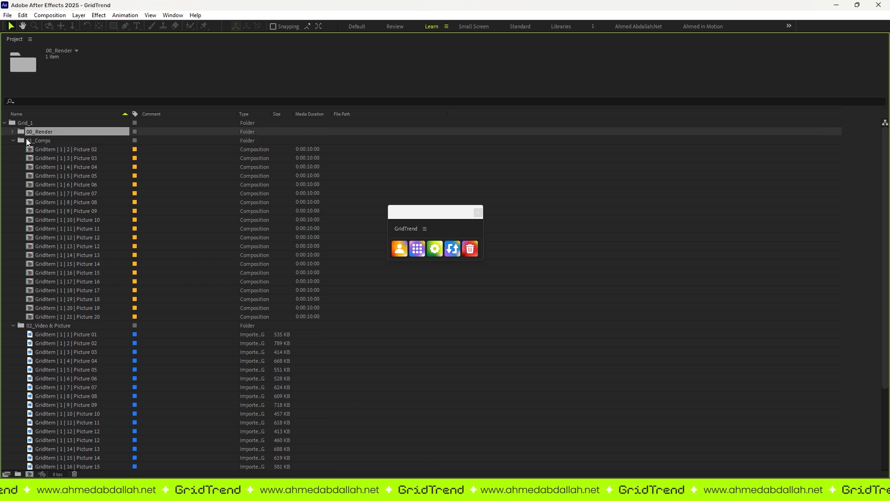
click(28, 141)
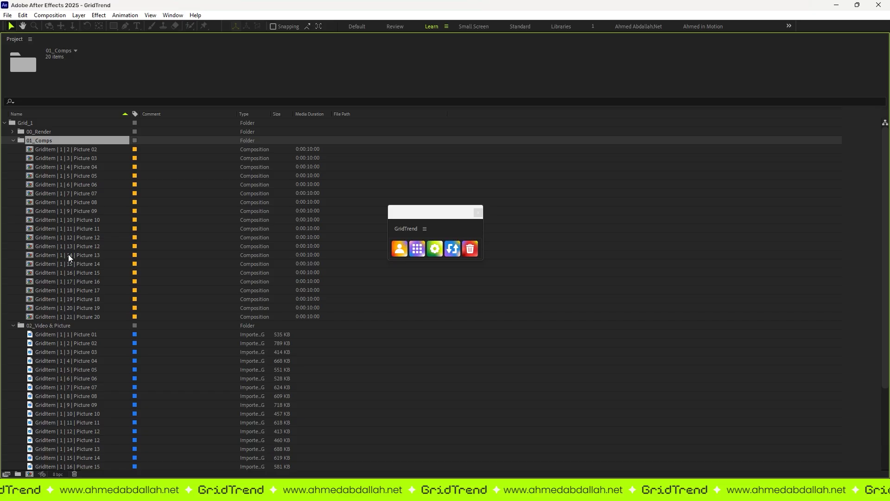
click(13, 140)
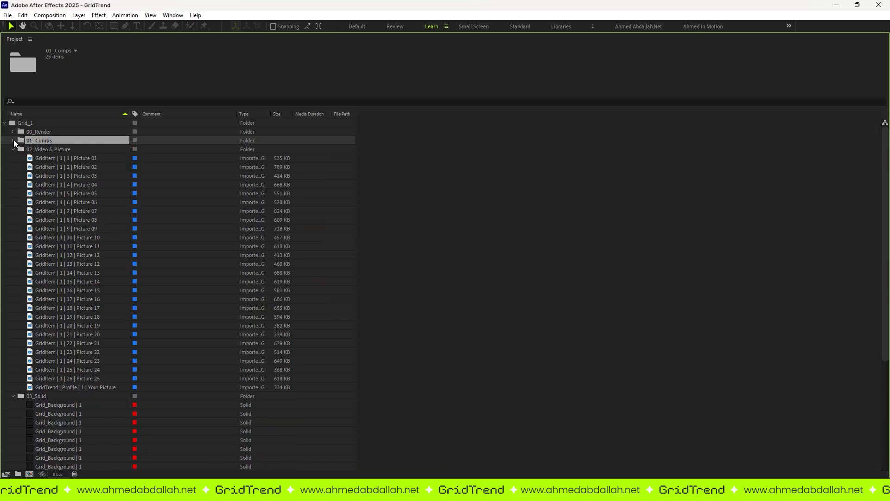
Browse the picture items in 02_Video & Picture, then collapse that folder
click(37, 149)
click(57, 158)
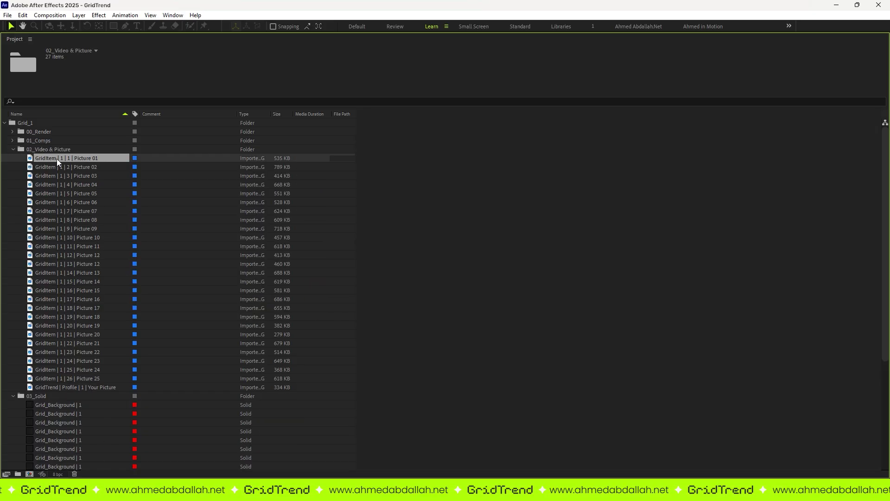
click(66, 219)
click(71, 272)
click(79, 343)
click(13, 149)
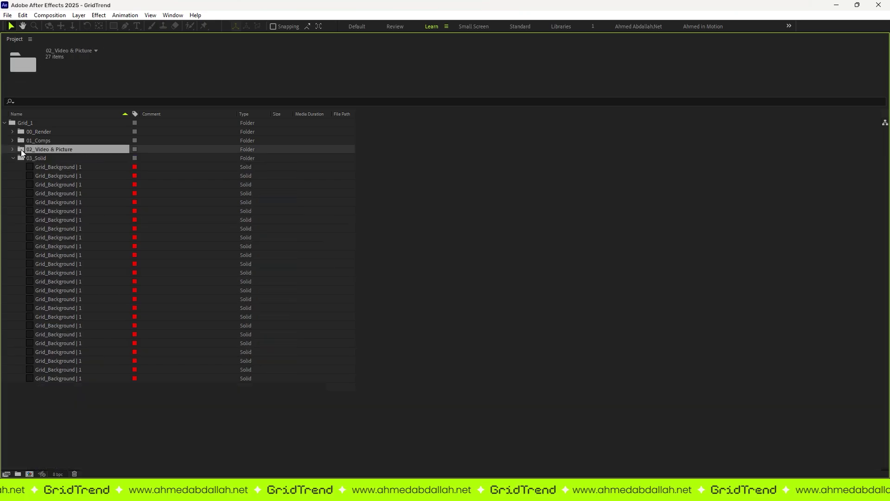
click(48, 158)
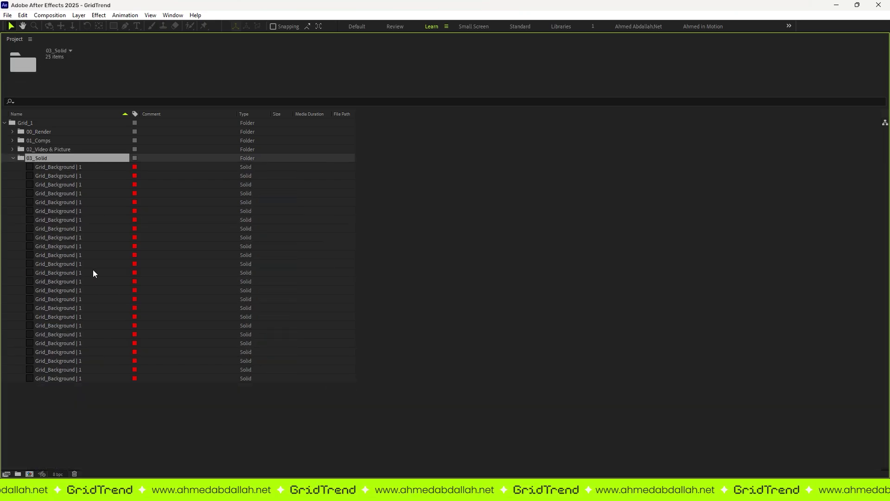
Collapse the 03_Solid and Grid_1 folders and deselect Grid_1
click(15, 159)
click(23, 123)
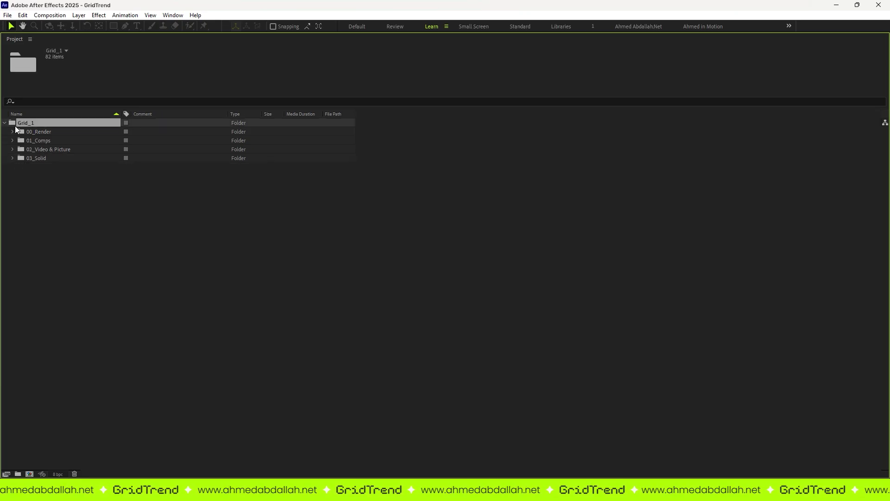
click(6, 123)
click(89, 199)
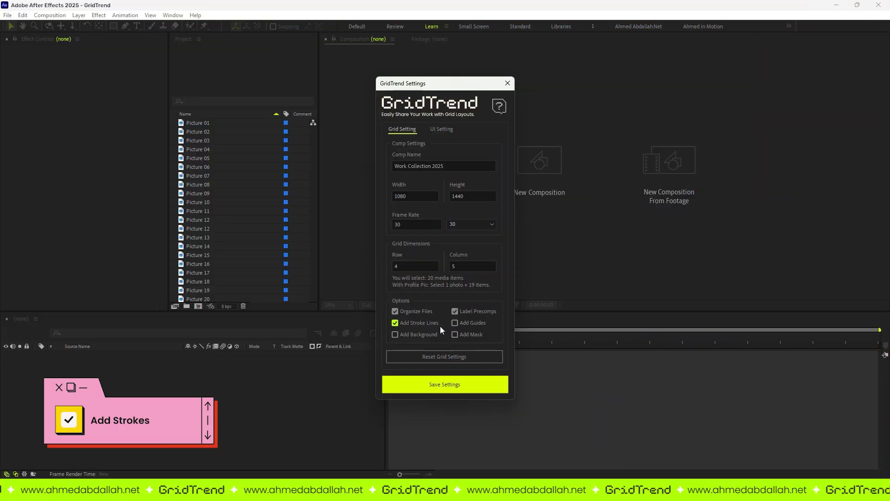
Save settings with stroke lines on and build the grid from Pictures 01–20
click(416, 388)
click(199, 124)
shift+click(216, 299)
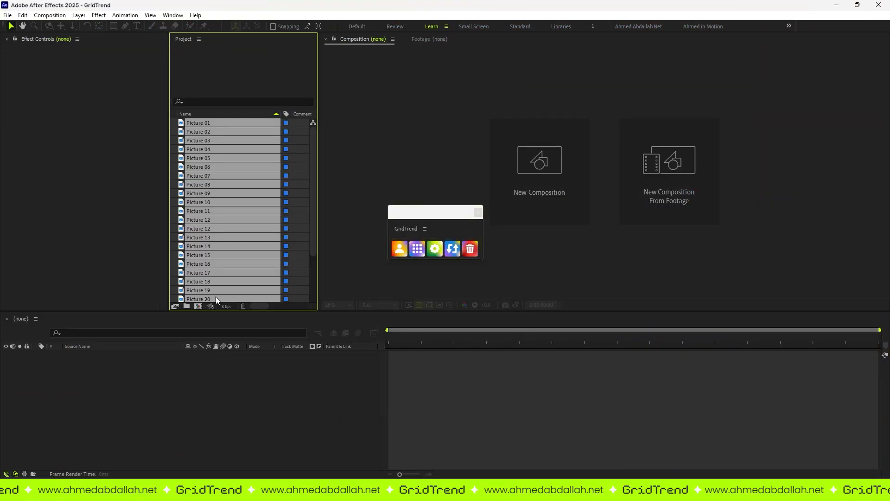
click(415, 249)
key(grave)
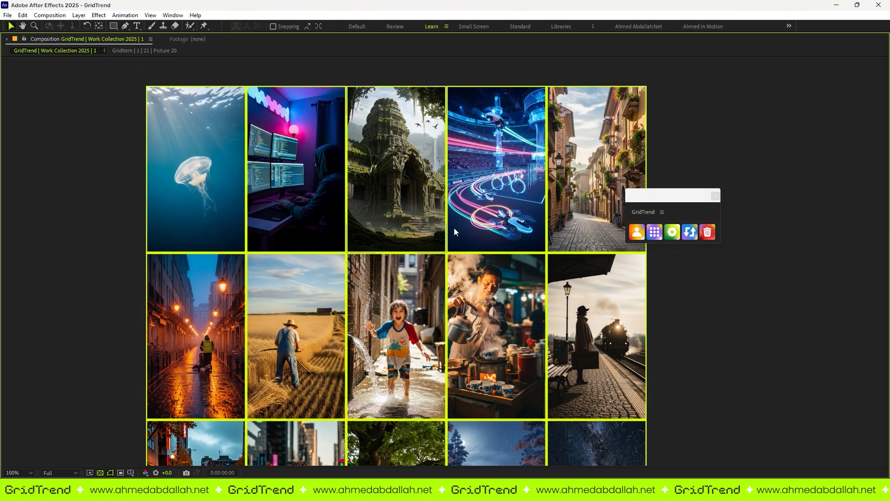
key(grave)
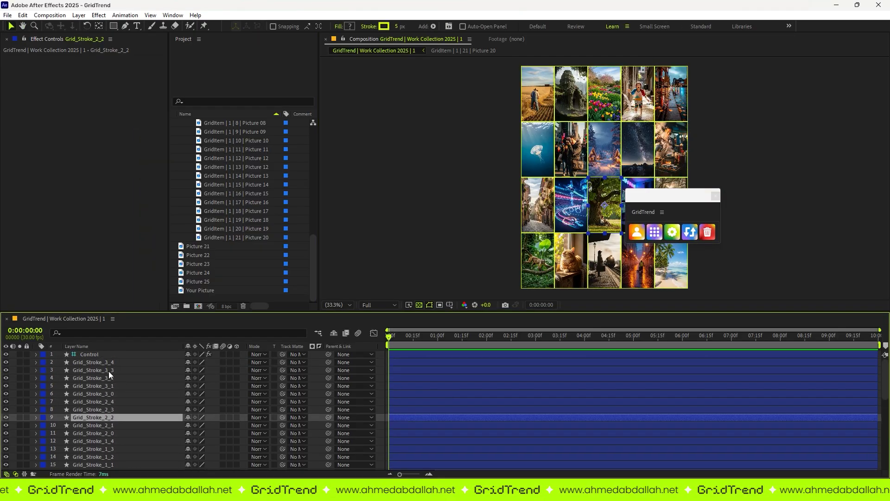
On the Control layer, set the stroke colour to pink and scrub stroke width to zero
click(89, 354)
scroll(615, 112, up, 3)
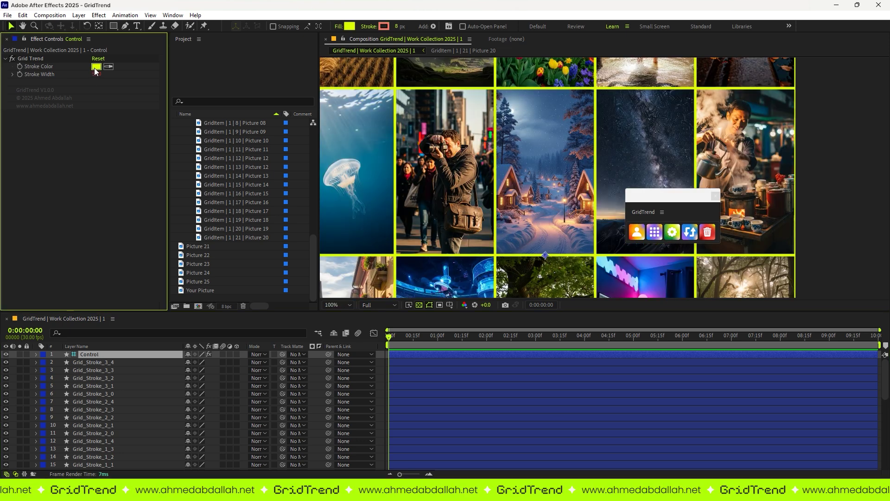
click(96, 66)
text(FF748B)
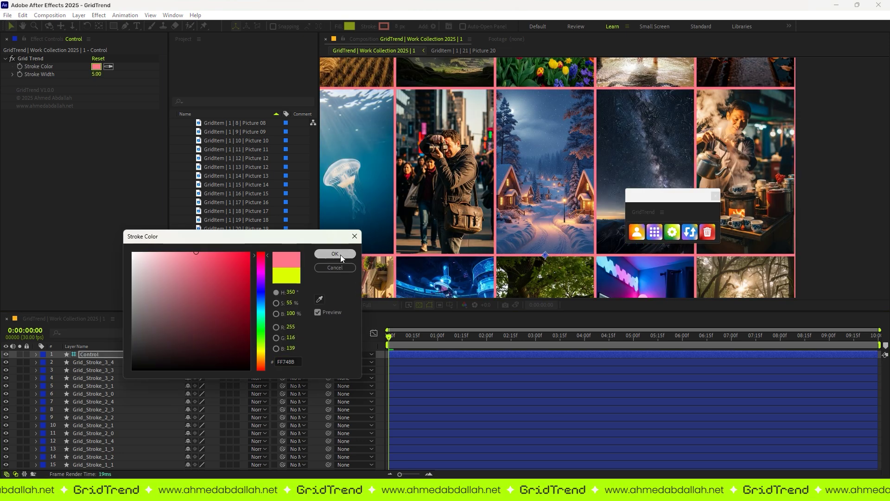
click(337, 254)
drag(97, 74, 99, 78)
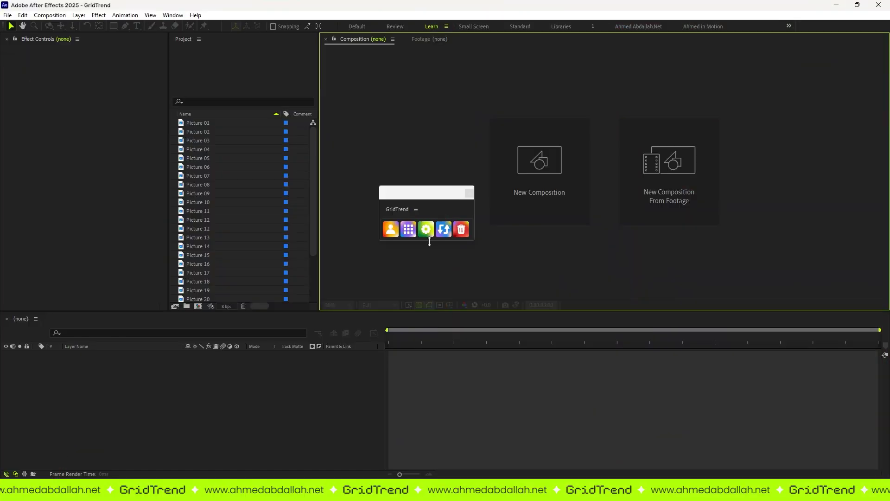
Save settings with background enabled and build the grid from all pictures
click(396, 334)
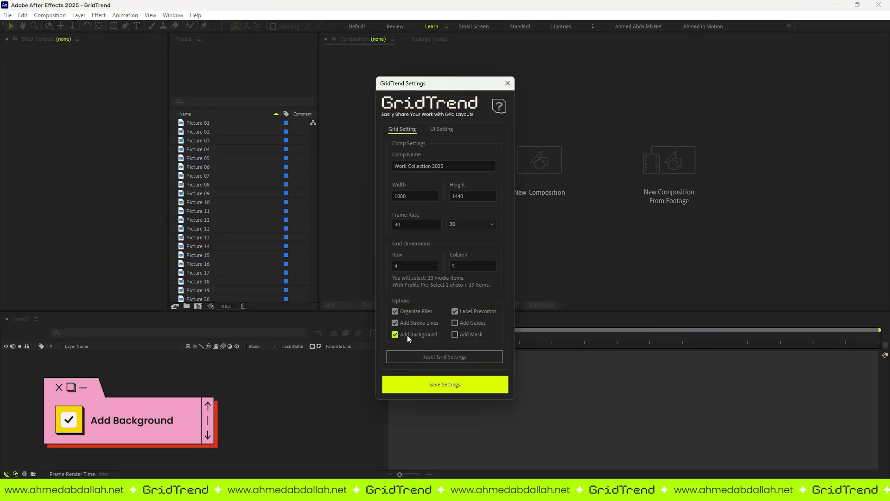
scroll(208, 262, down, 2)
key(ctrl+a)
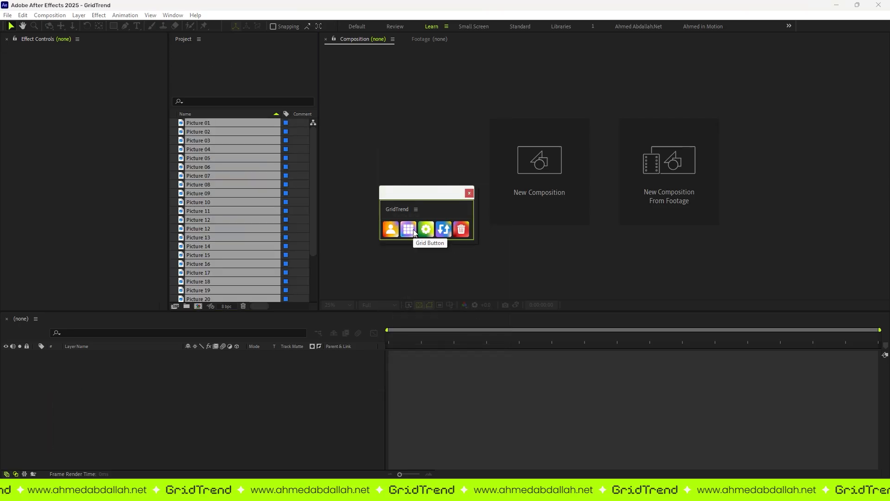
click(425, 228)
In the Picture 20 precomp, shrink the jellyfish and inspect the Grid_Background solid
double_click(115, 466)
key(s)
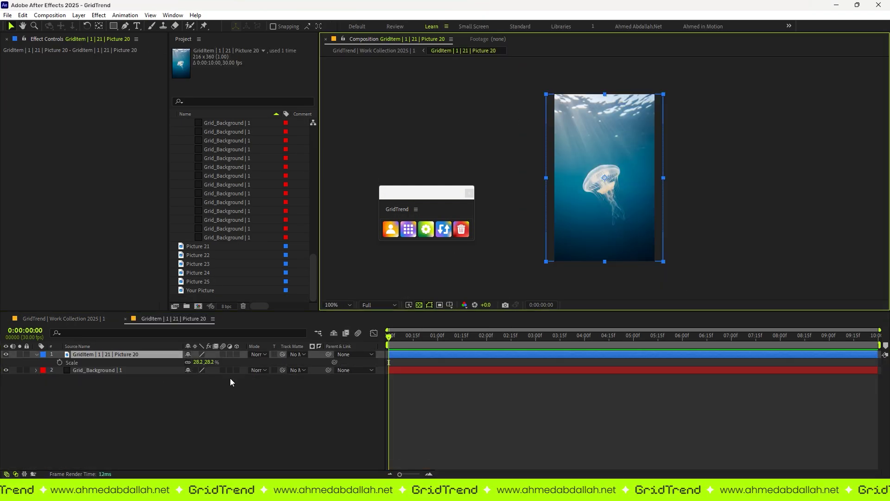
mouse_move(207, 362)
mouse_down()
mouse_move(174, 362)
mouse_move(208, 363)
mouse_up()
click(97, 371)
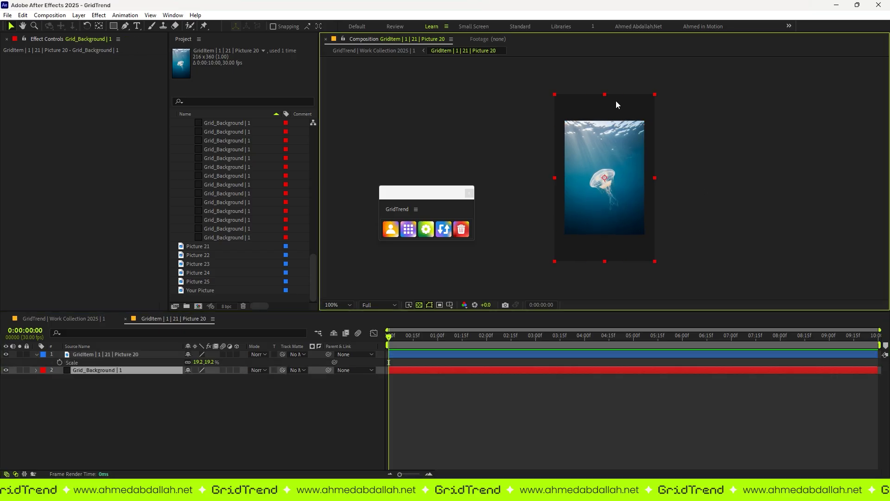
drag(566, 197, 541, 212)
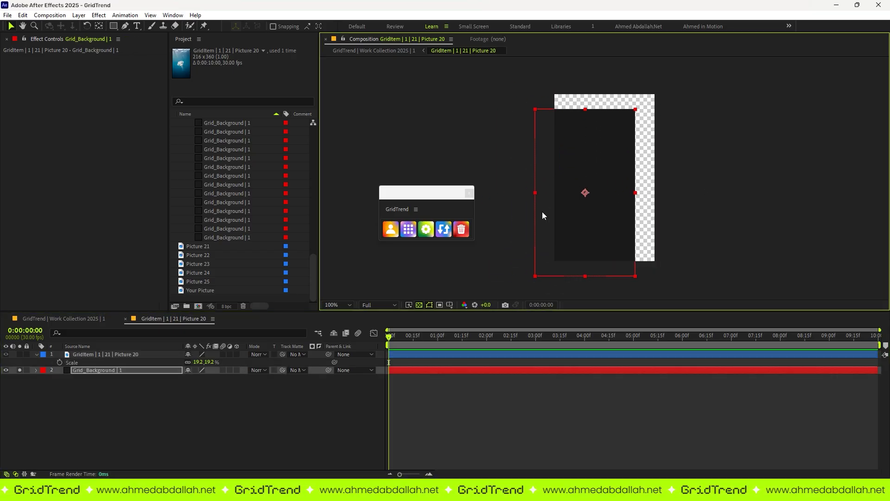
key(ctrl+z)
click(20, 370)
click(374, 51)
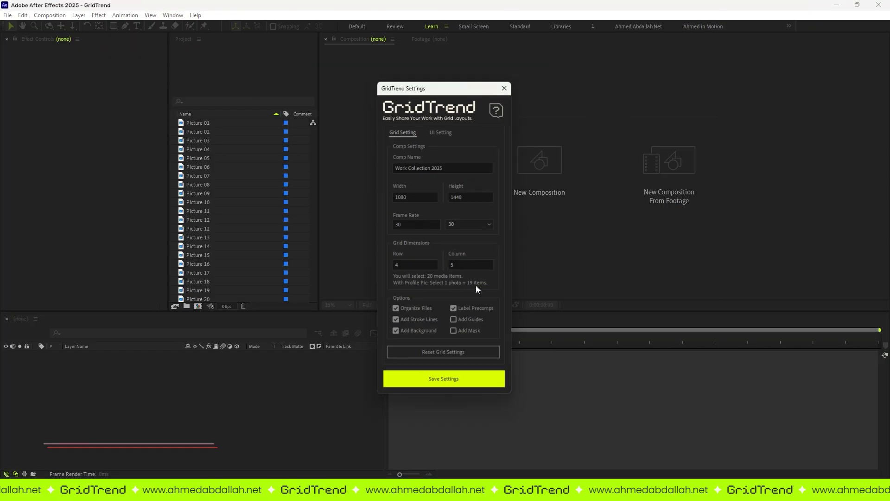
Build the grid with Label Precomps on and inspect the picture layers' label colours
click(457, 384)
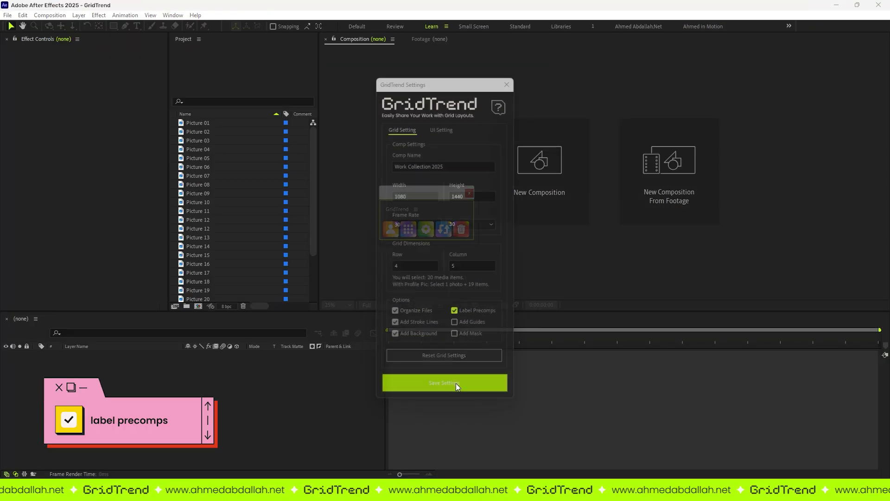
click(210, 124)
shift+click(208, 296)
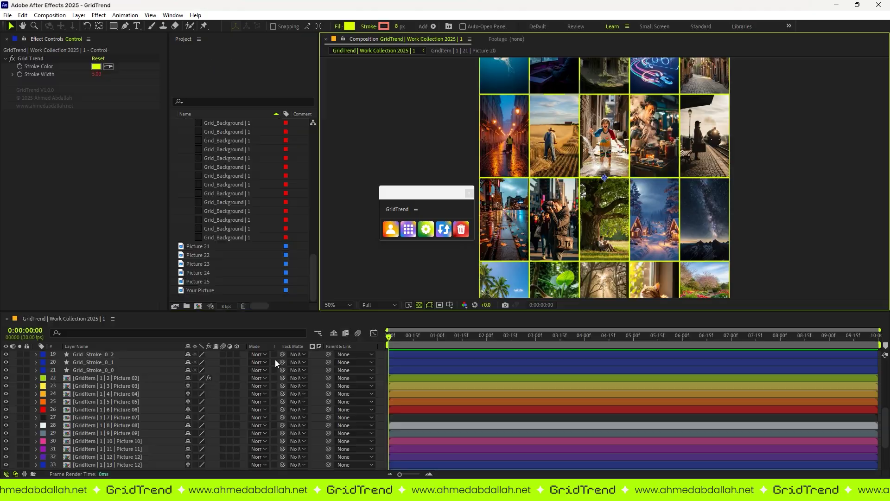
click(126, 449)
click(126, 432)
click(126, 390)
click(129, 363)
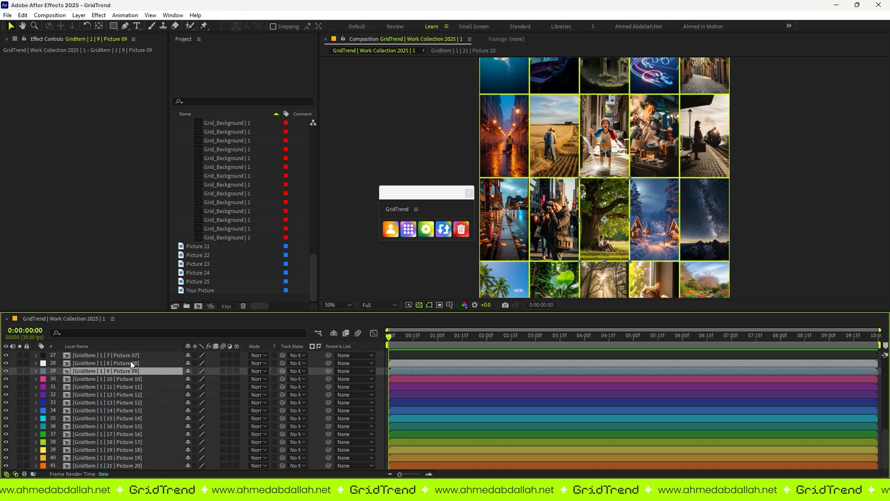
scroll(436, 386, up, 2)
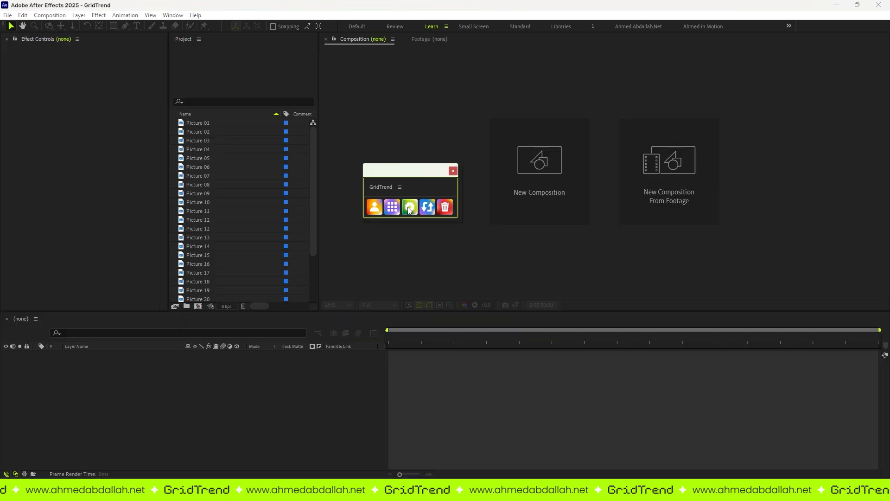
Reopen the settings, save with precomp labelling off, and tick Add Guides
click(410, 210)
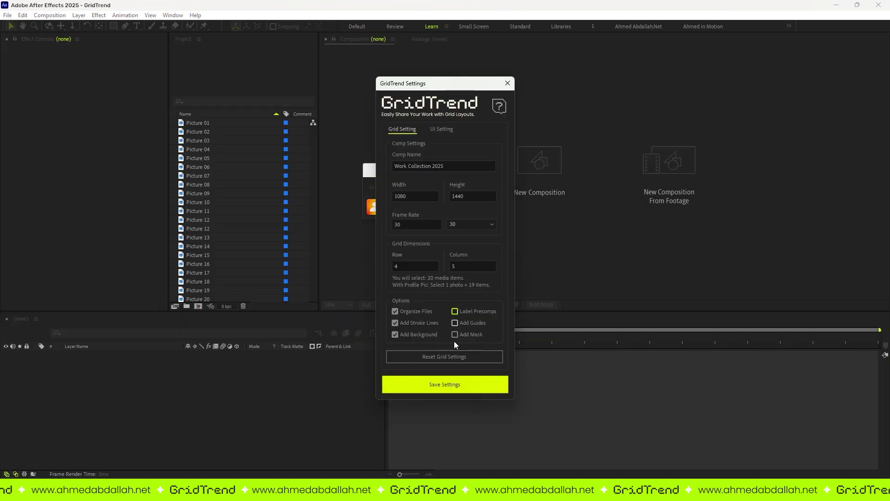
click(453, 388)
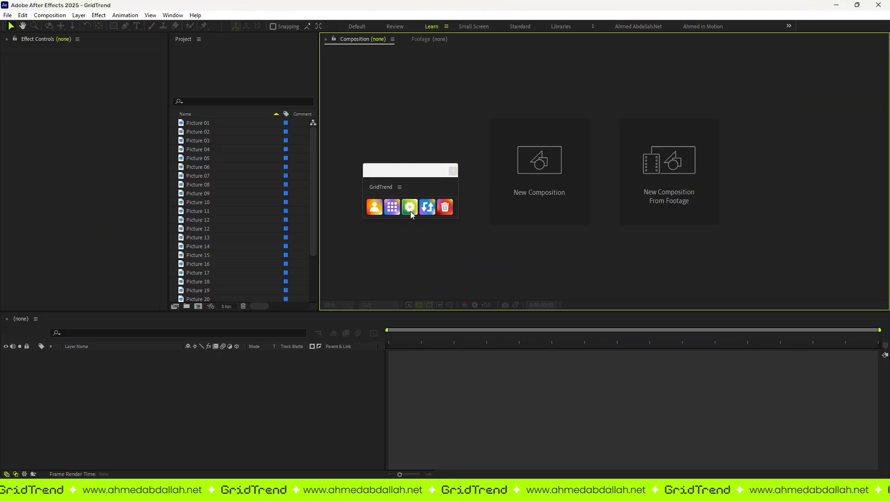
click(411, 211)
Keep guides enabled, save, and build the 4×5 grid from Pictures 01–20
click(456, 323)
click(453, 383)
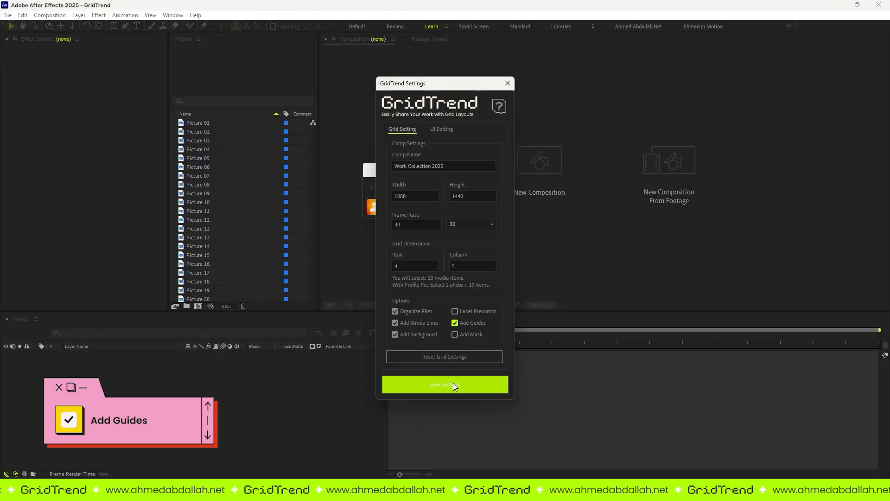
click(201, 124)
shift+click(207, 296)
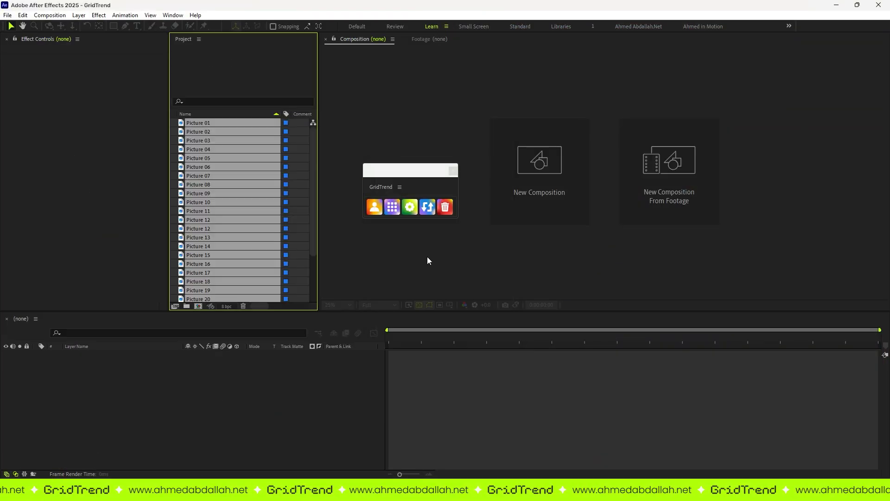
click(392, 207)
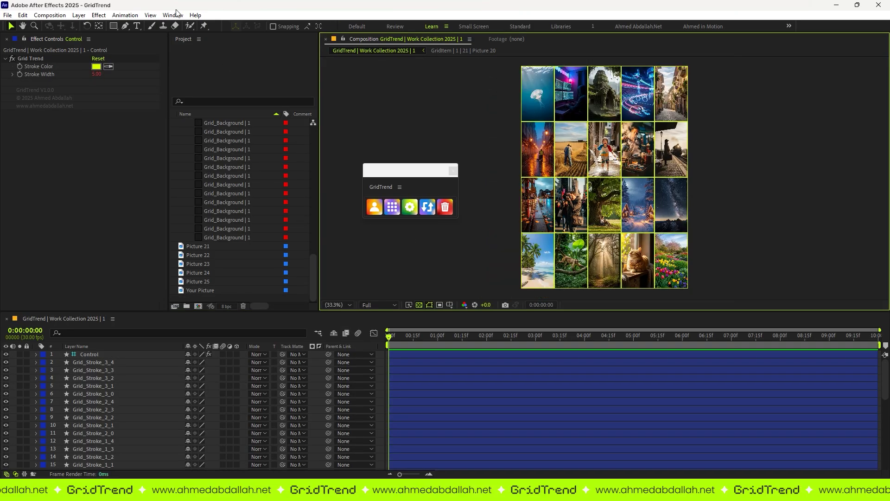
Show the guides over the grid from the View menu and maximize the viewer
click(150, 15)
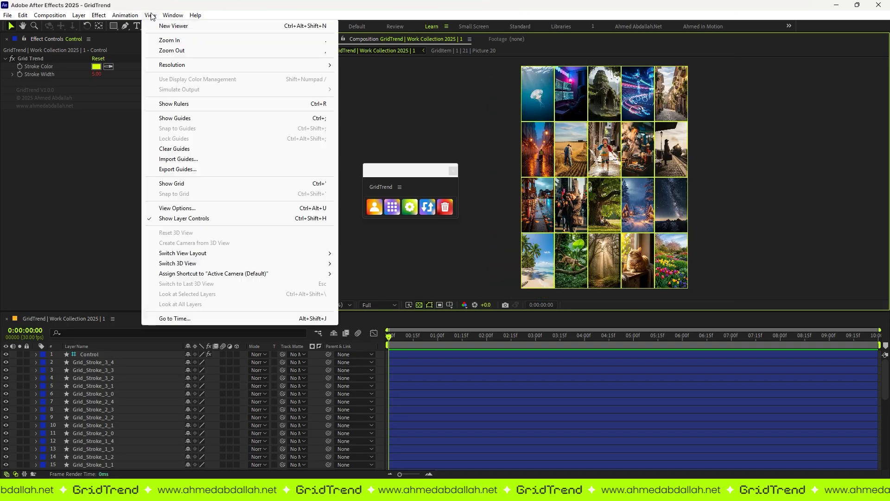
click(188, 118)
key(grave)
drag(411, 170, 205, 151)
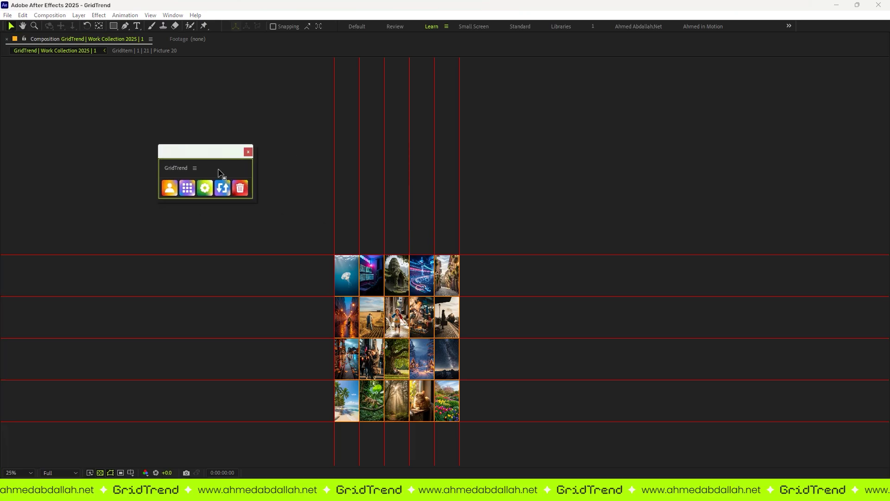
key(shift+slash)
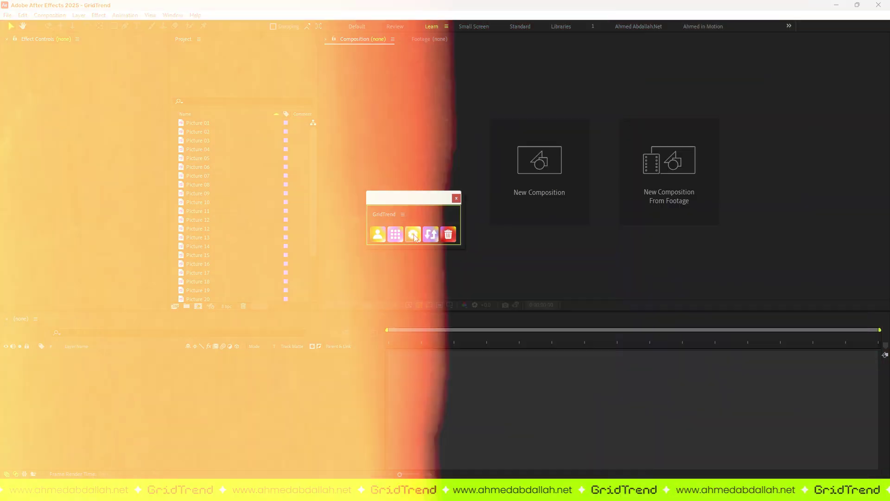
click(414, 235)
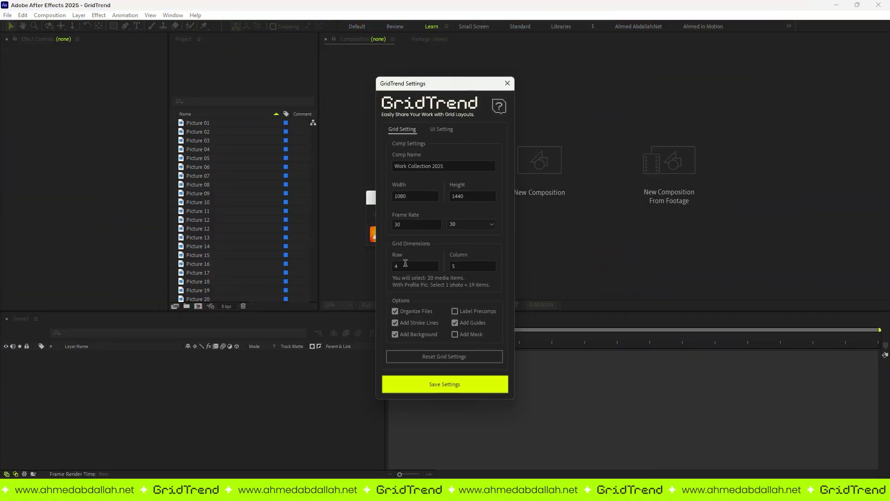
Enable Add Mask and build the masked grid from Pictures 01–20
click(457, 335)
click(201, 124)
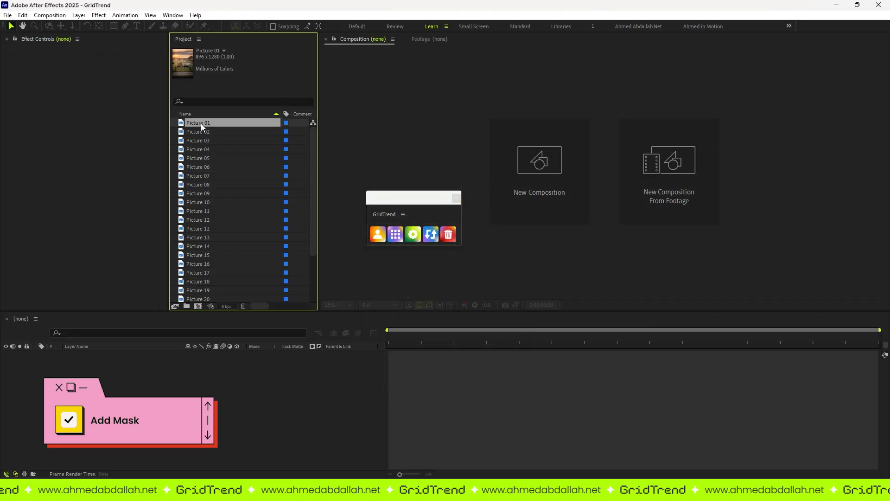
shift+click(207, 299)
click(389, 241)
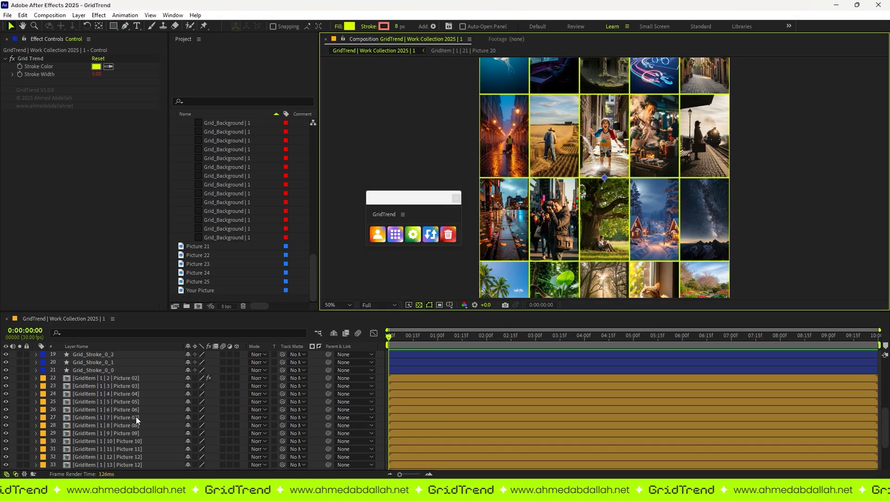
Reposition the Picture 07 photo within Mask 1 of its precomp, then return to the grid
double_click(136, 417)
click(35, 356)
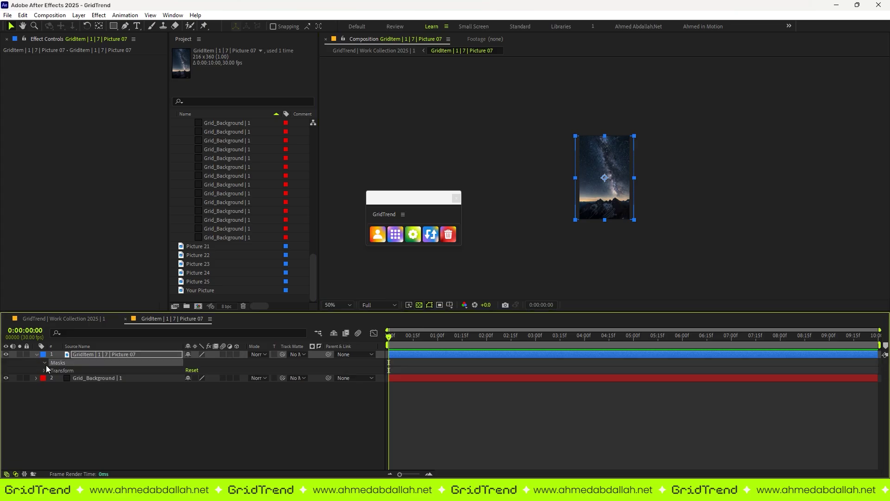
click(76, 371)
scroll(643, 133, up, 2)
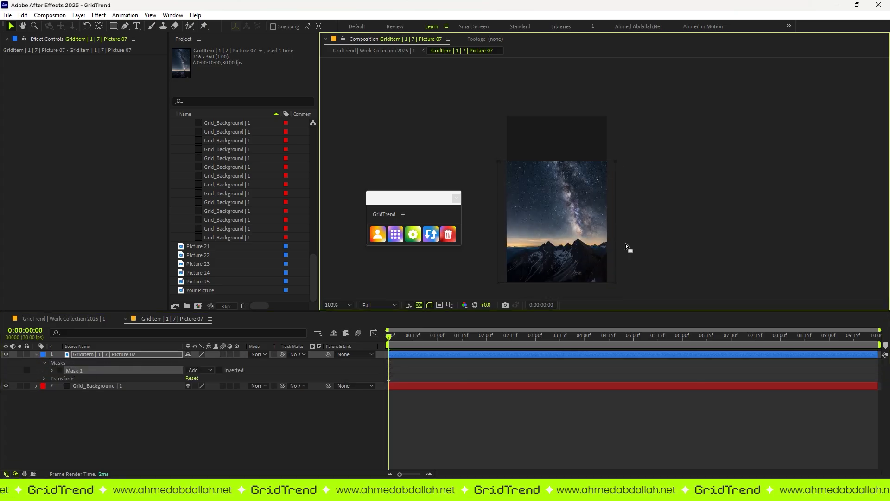
drag(595, 169, 618, 224)
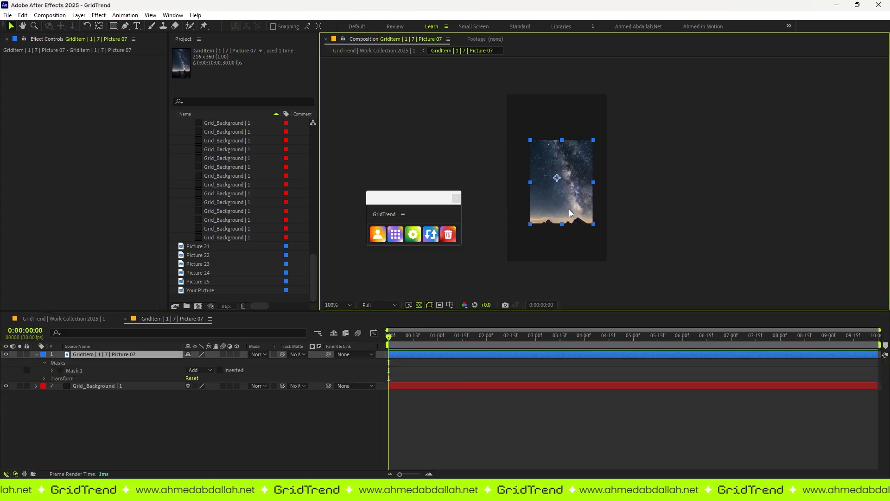
scroll(756, 262, up, 1)
click(64, 318)
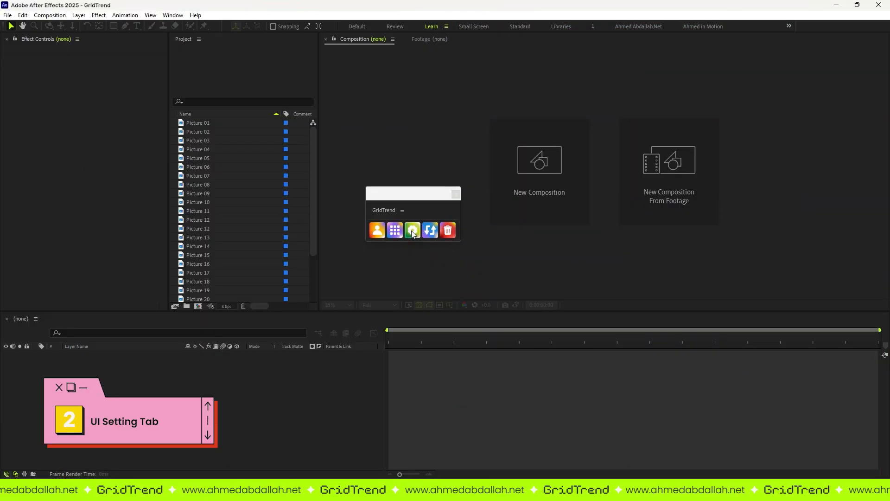
In GridTrend's UI Setting section, try a teal stroke colour
click(412, 231)
click(442, 131)
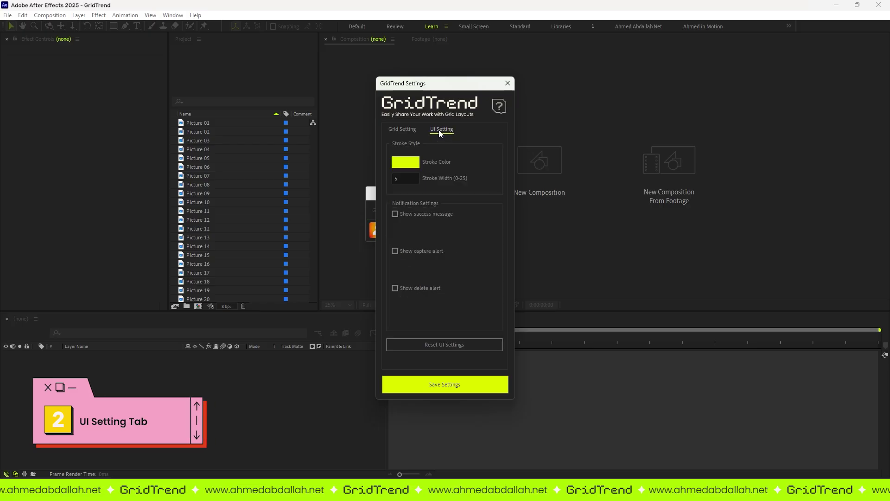
click(402, 165)
drag(307, 237, 397, 214)
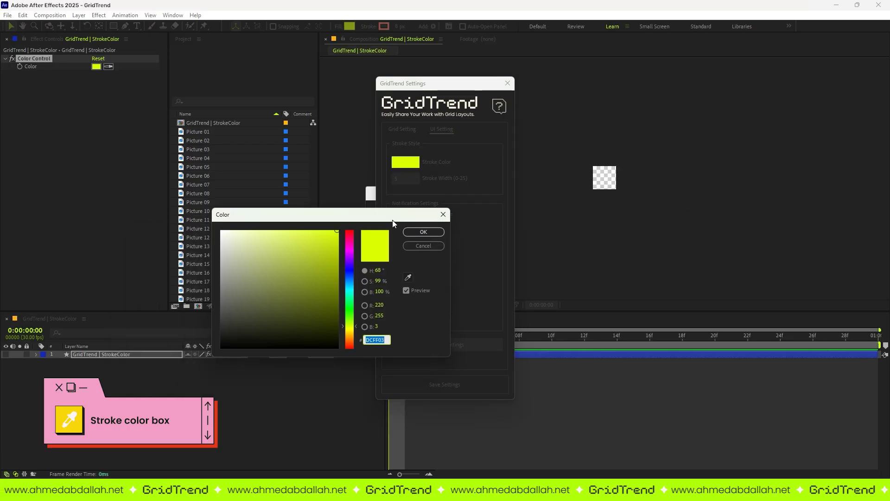
click(350, 233)
click(350, 295)
click(424, 232)
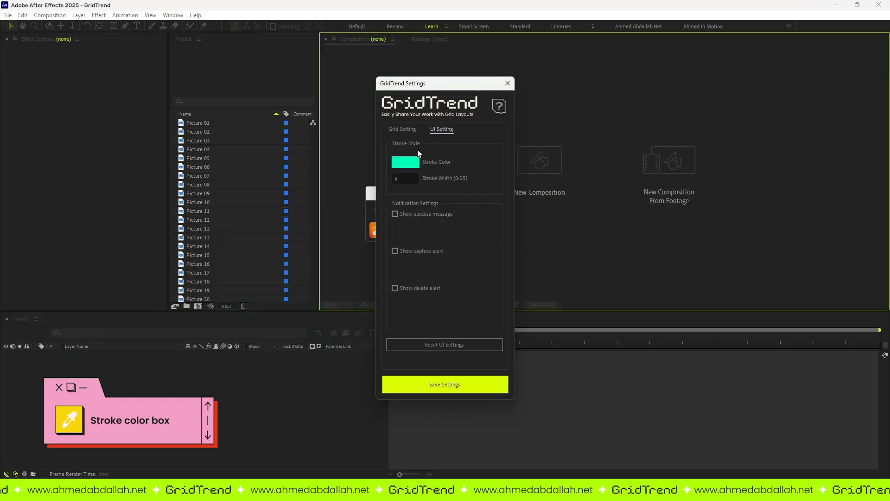
Change the stroke to orange-yellow with width 2 and save
click(406, 162)
click(349, 332)
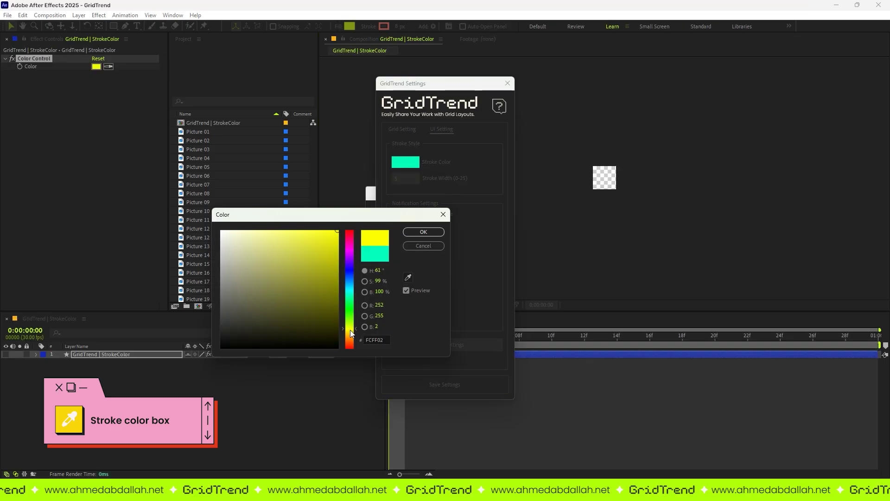
click(423, 232)
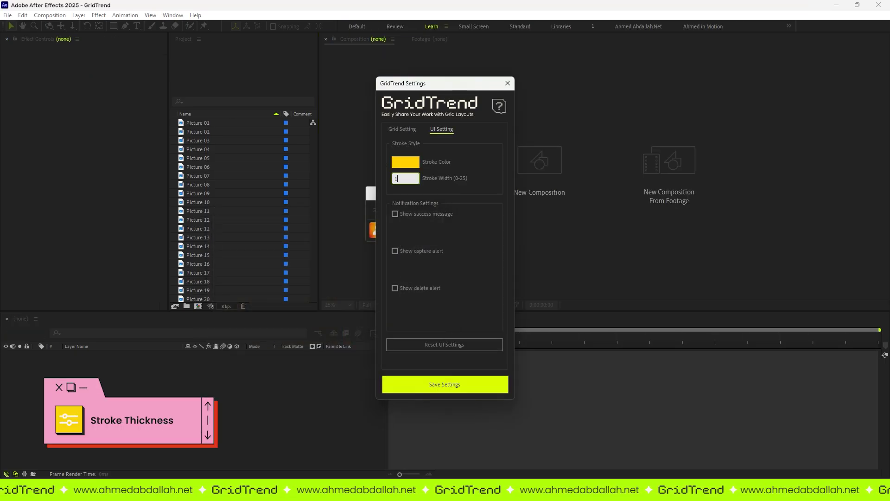
drag(411, 179, 381, 180)
text(2)
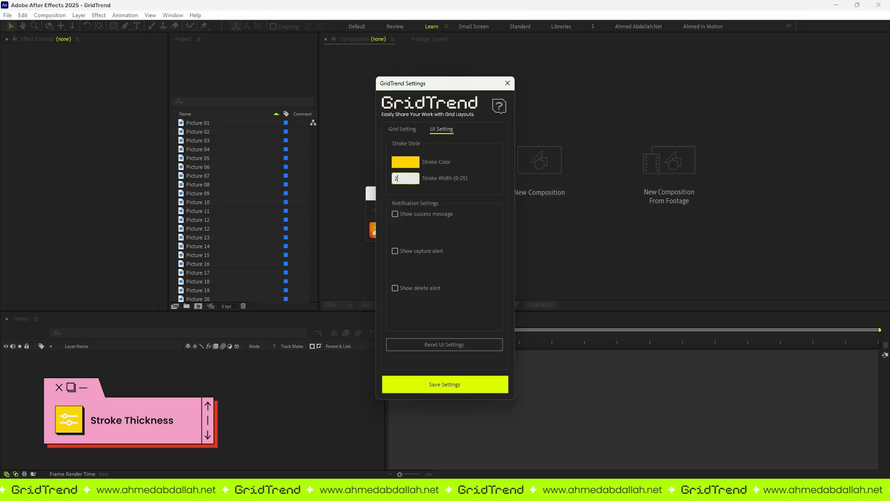
click(437, 382)
Build the grid from Pictures 01–20 using the new orange-yellow strokes
click(220, 123)
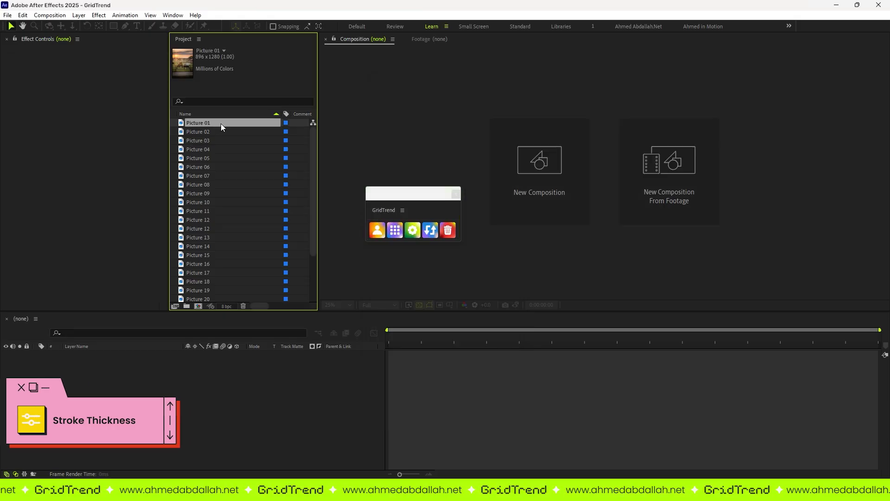
shift+click(208, 246)
click(394, 230)
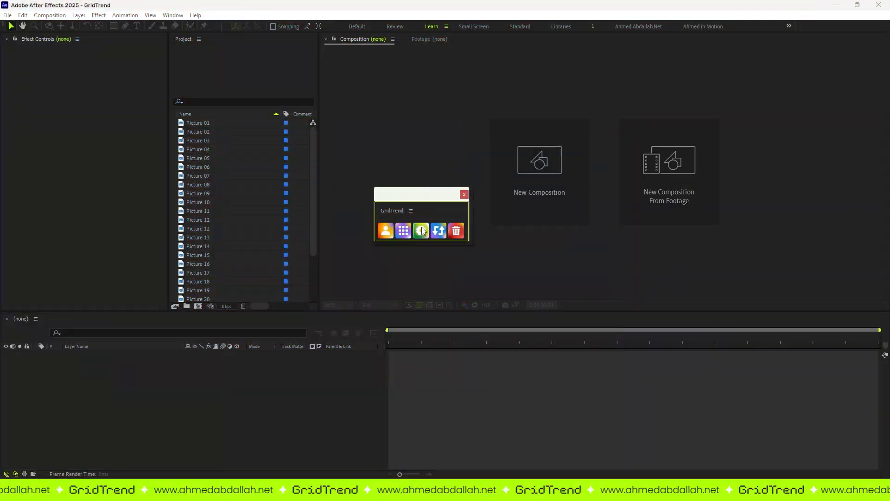
click(421, 231)
click(452, 129)
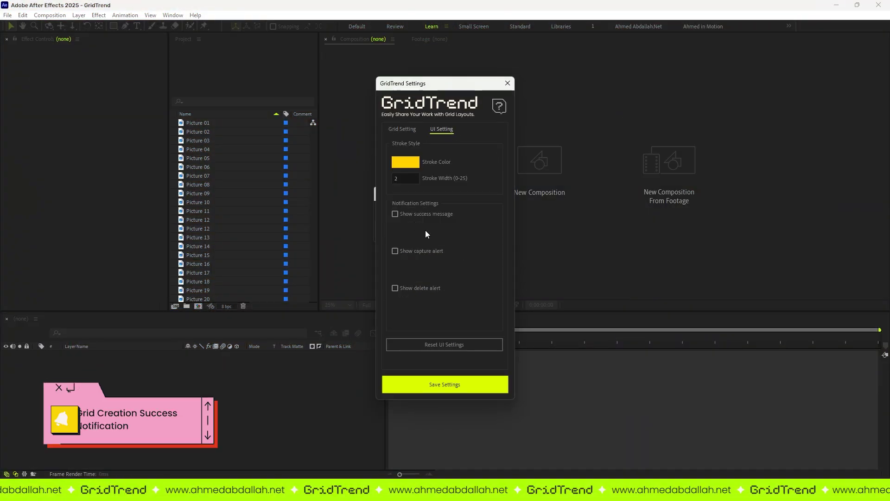
Enable the grid success message, save, and build a grid from Pictures 01–20
click(411, 214)
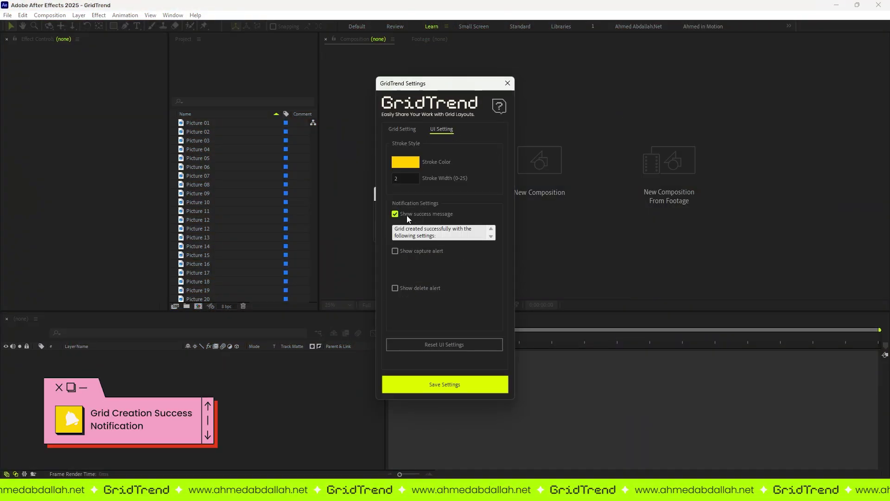
click(445, 385)
click(202, 122)
shift+click(209, 298)
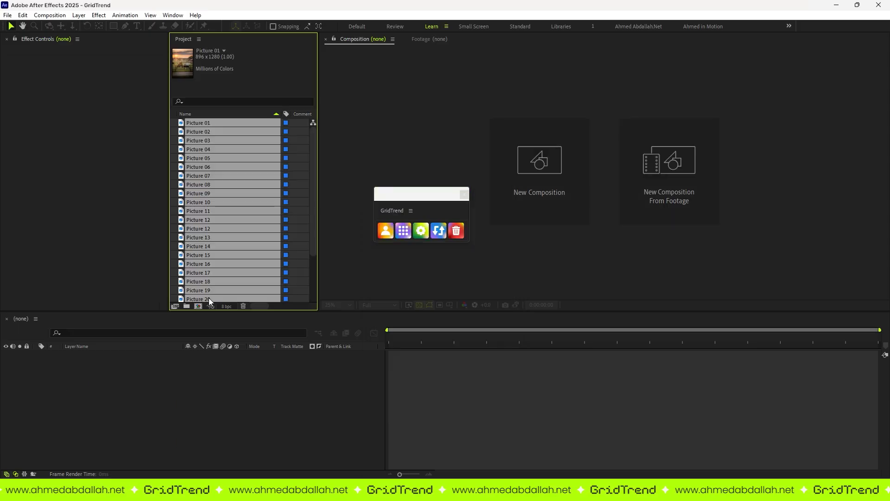
click(404, 231)
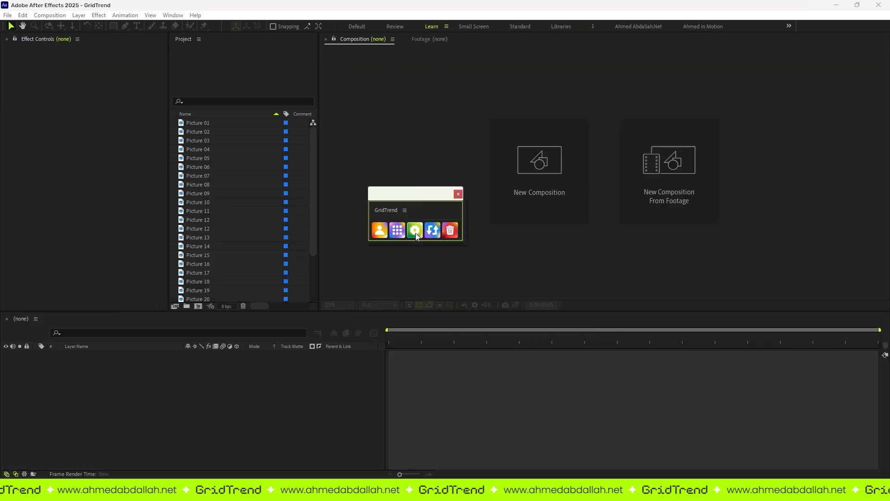
Change the success message to 'Congratulation', save, and rebuild the Picture 01–20 grid
click(415, 232)
click(442, 129)
click(439, 231)
key(ctrl+a)
text(Congratulation)
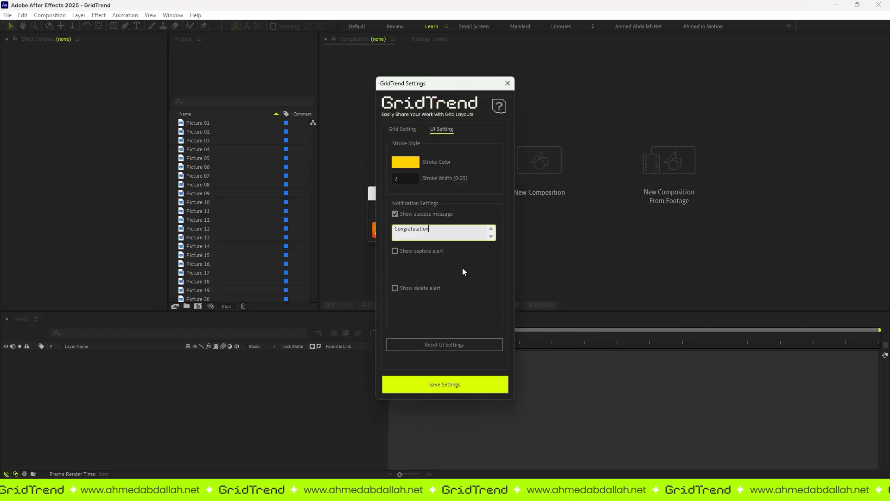
text(s)
click(435, 384)
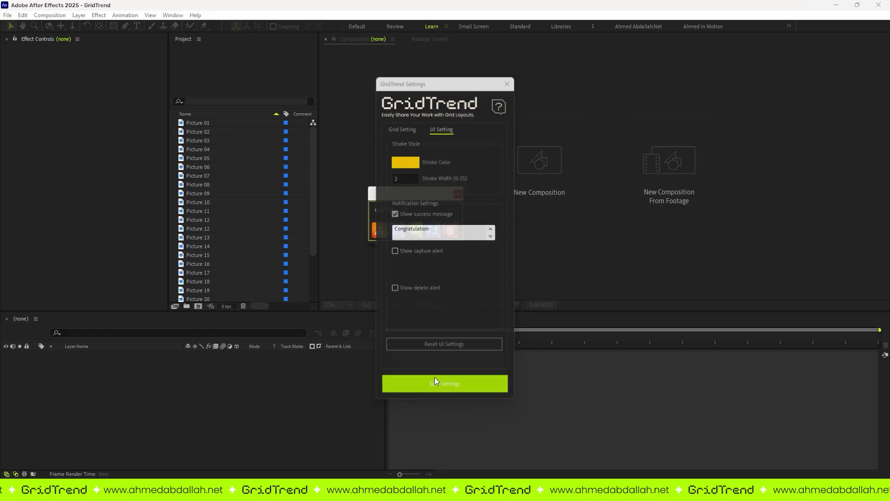
click(207, 123)
shift+click(206, 292)
click(397, 229)
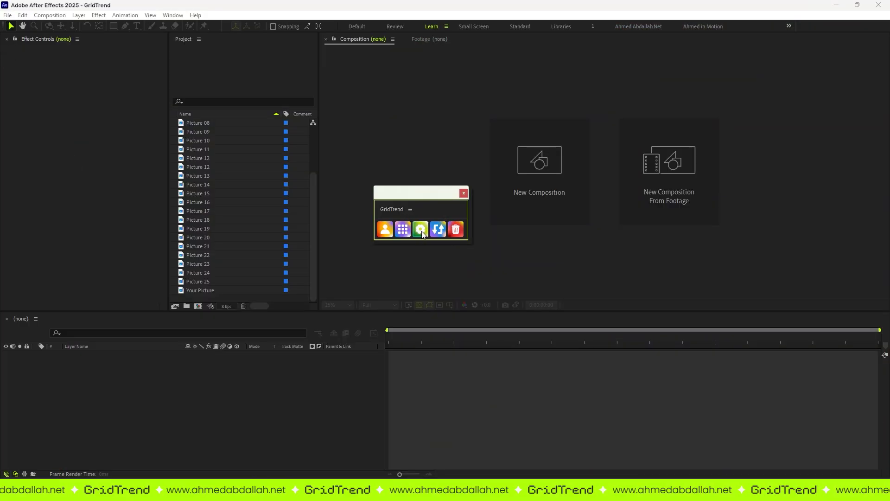
click(415, 230)
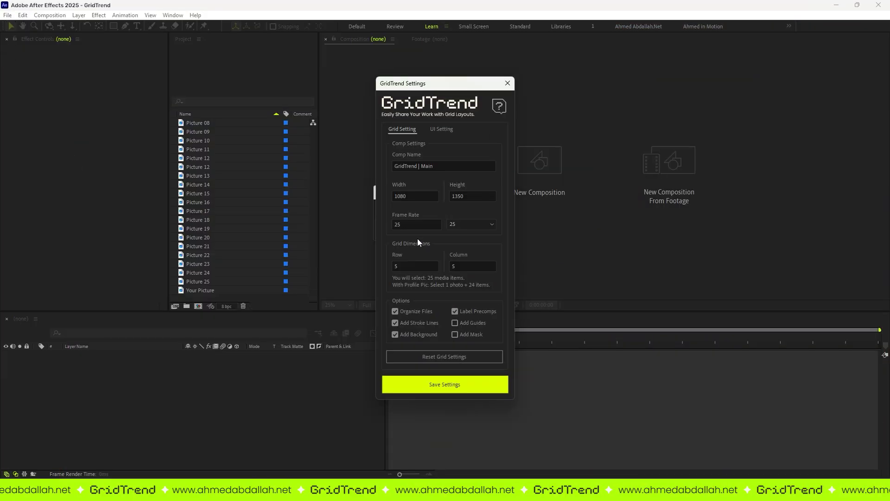
click(442, 129)
Enable the capture alert, save, and capture Your Picture as the profile photo
click(407, 251)
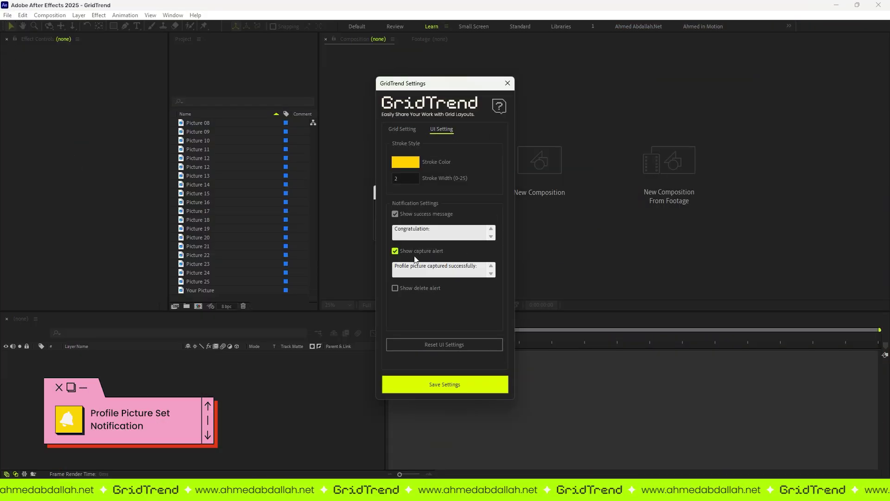
click(446, 383)
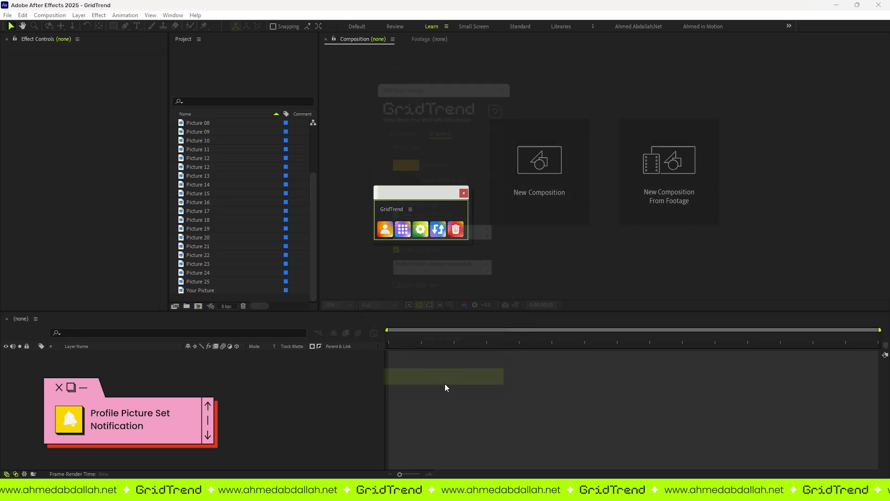
click(211, 290)
click(387, 231)
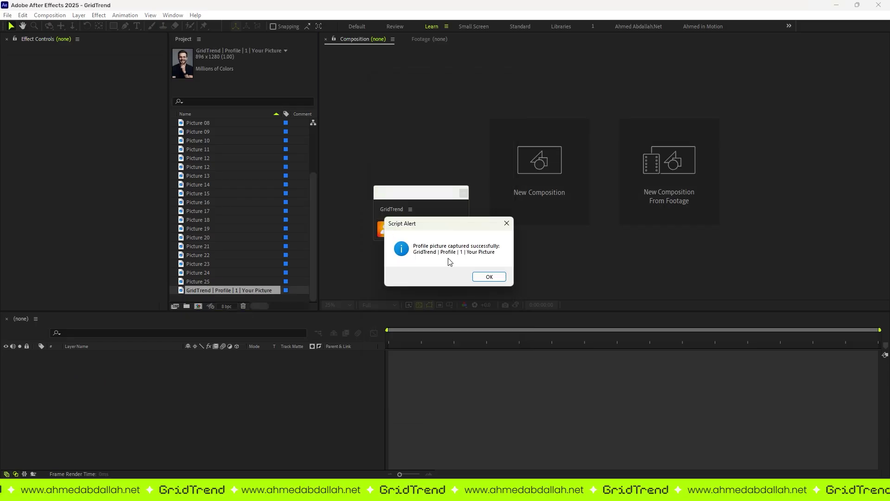
click(489, 276)
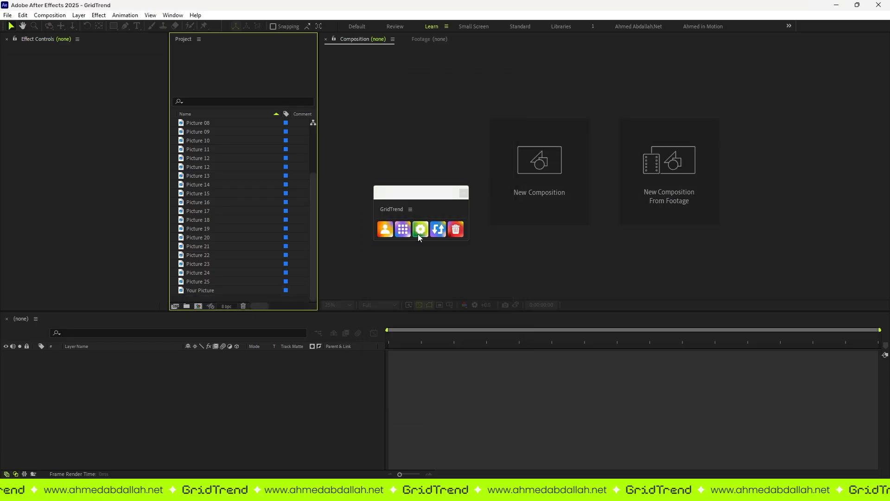
Replace the capture alert message with 'Congratulation', save, and capture Your Picture again
click(418, 234)
click(440, 129)
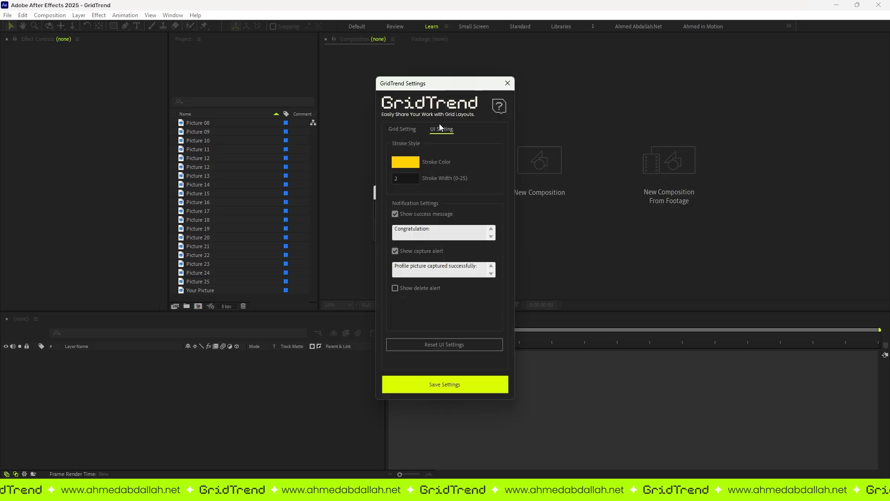
triple_click(422, 268)
text(Congratulation.)
click(449, 387)
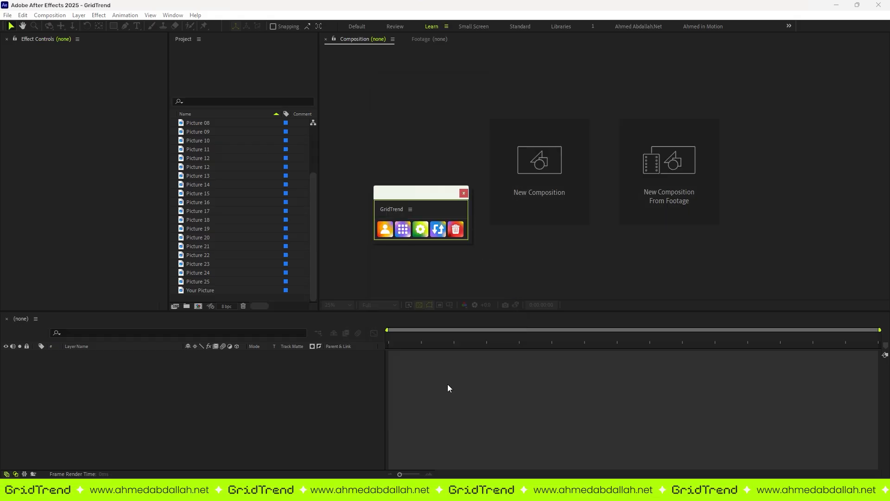
click(201, 290)
click(385, 229)
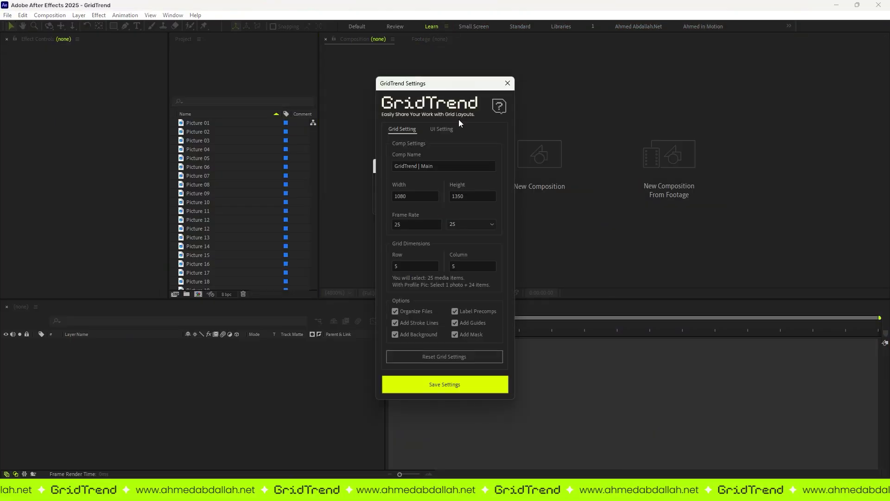
click(442, 129)
Enable the delete alert, build a grid from all pictures, then delete it, confirming Yes
click(407, 289)
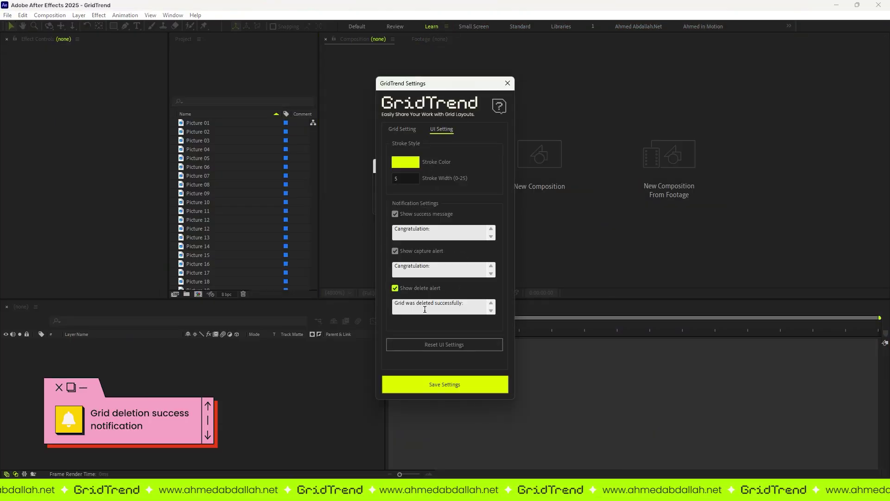
click(451, 389)
click(210, 125)
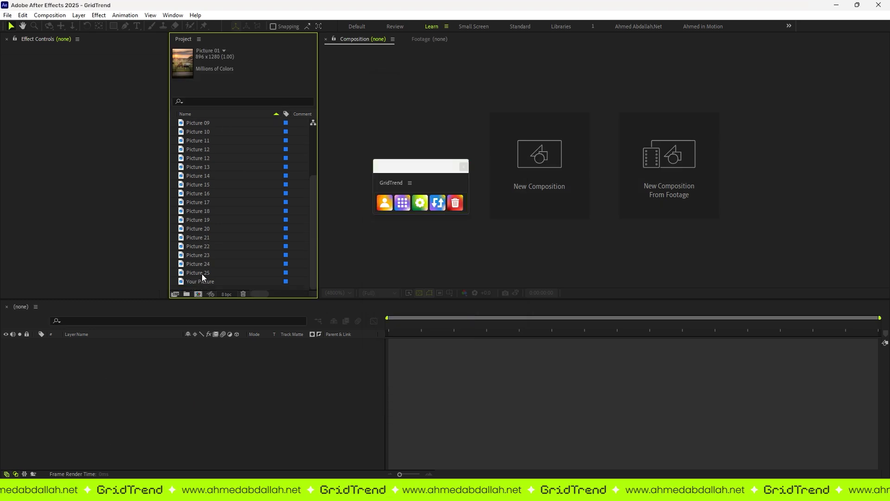
shift+click(201, 274)
click(420, 203)
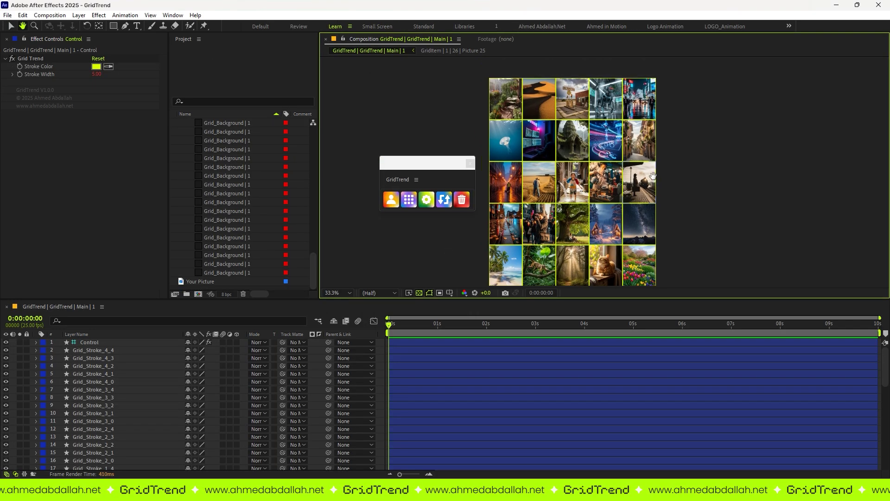
click(461, 200)
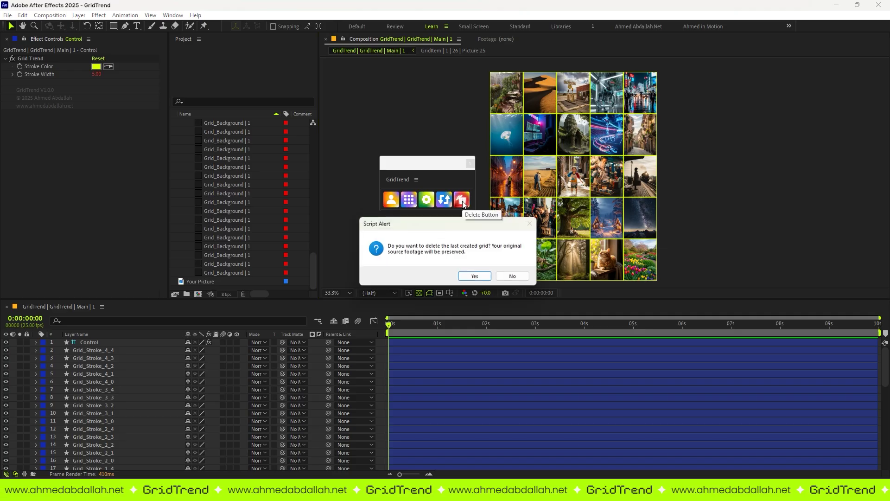
click(478, 276)
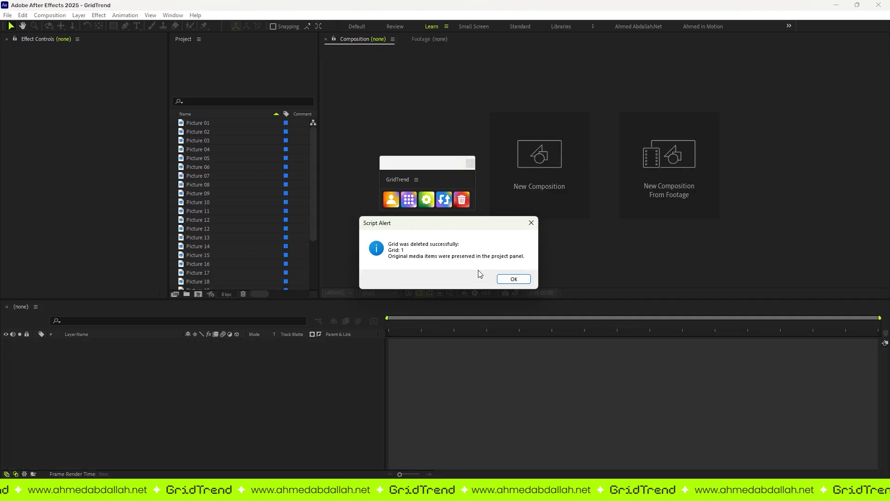
key(Return)
Turn the grid deletion alert back off and save the GridTrend settings
click(427, 201)
click(442, 129)
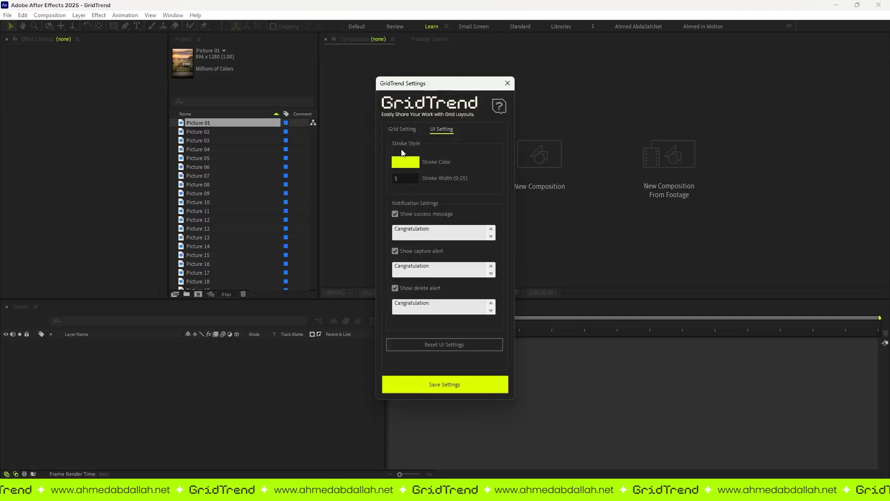
click(396, 288)
click(444, 387)
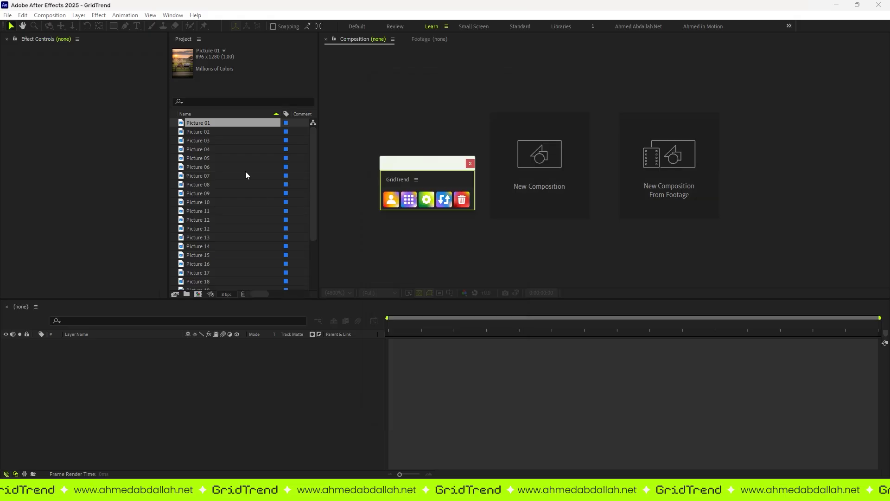
click(421, 229)
text(Work Collecti)
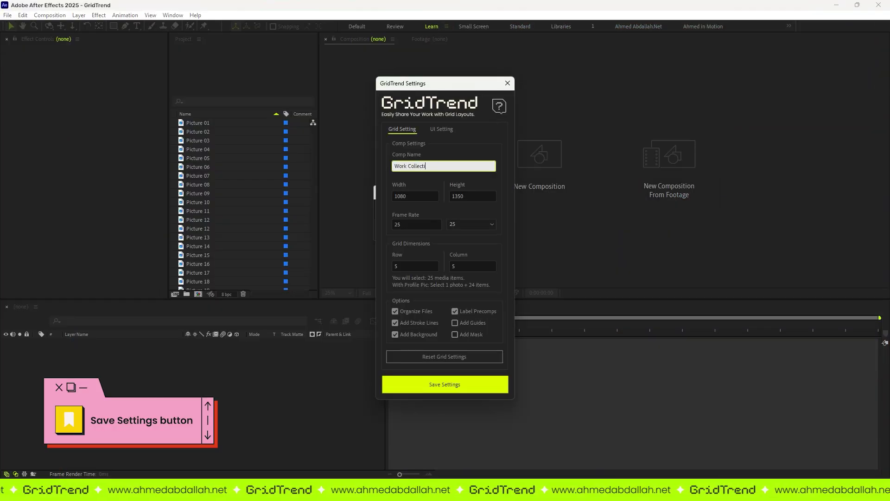
text(on1440)
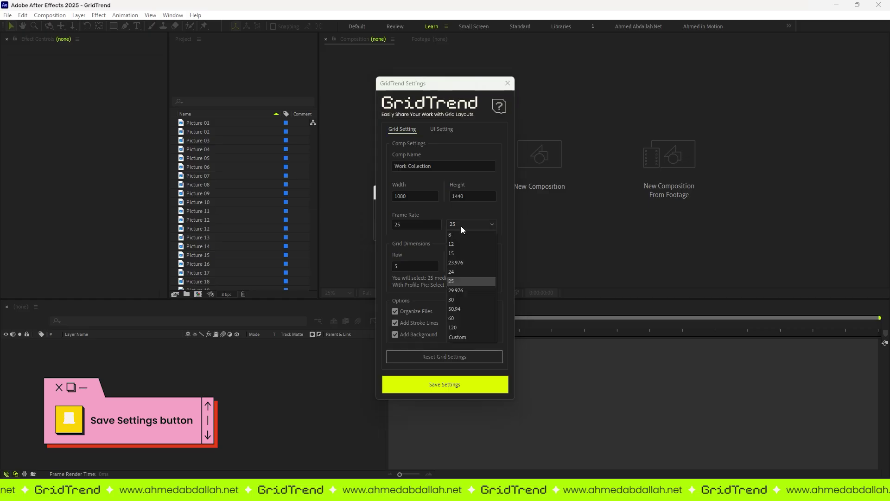
Set the GridTrend frame rate to 30 fps for the Work Collection grid
click(472, 224)
text(33)
click(396, 312)
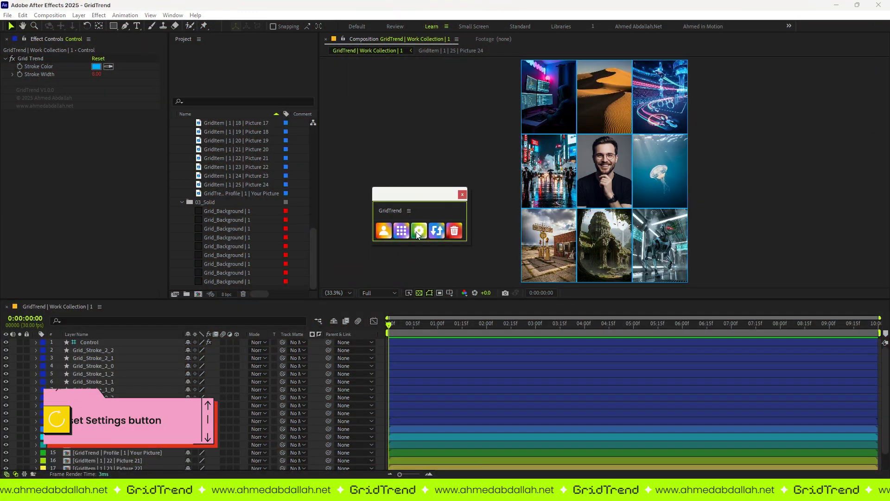
click(418, 233)
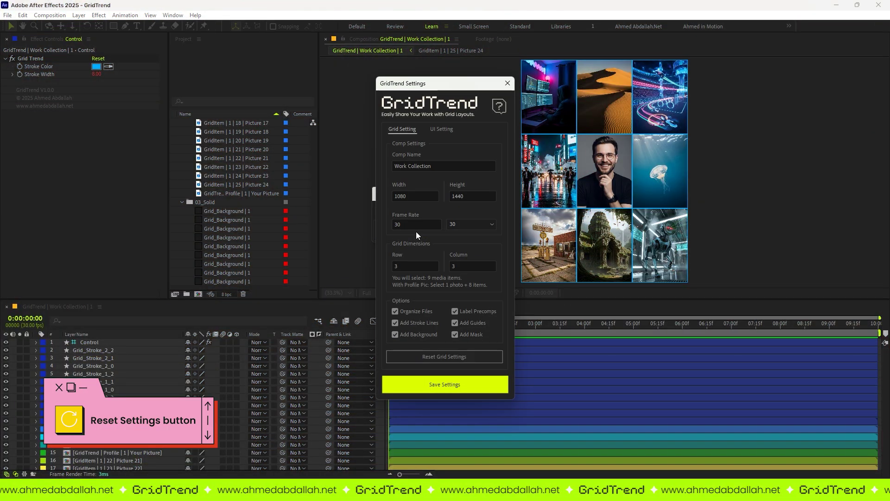
Reset grid and UI settings to defaults (1080×1350, 25 fps, yellow width-5 strokes) and save
click(434, 357)
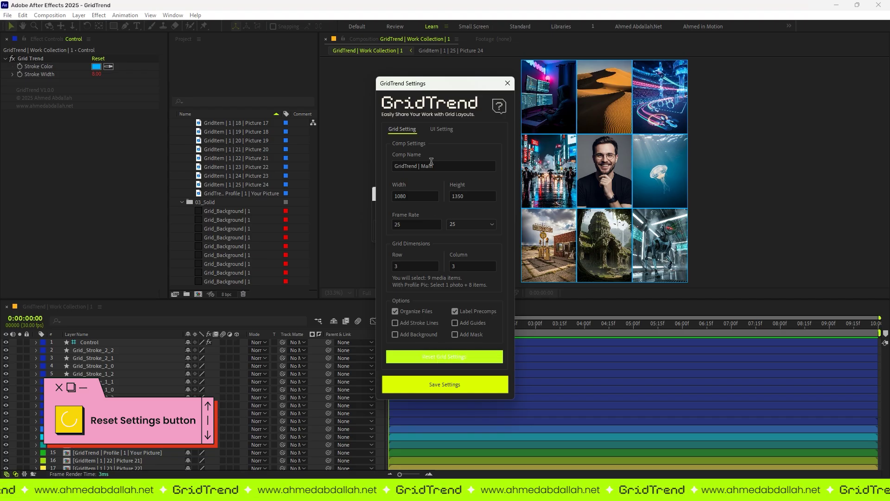
click(442, 130)
click(443, 345)
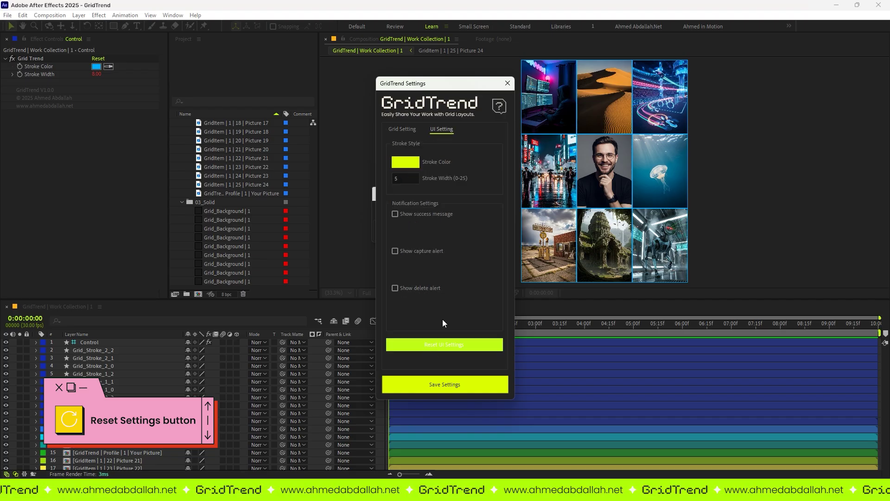
click(435, 388)
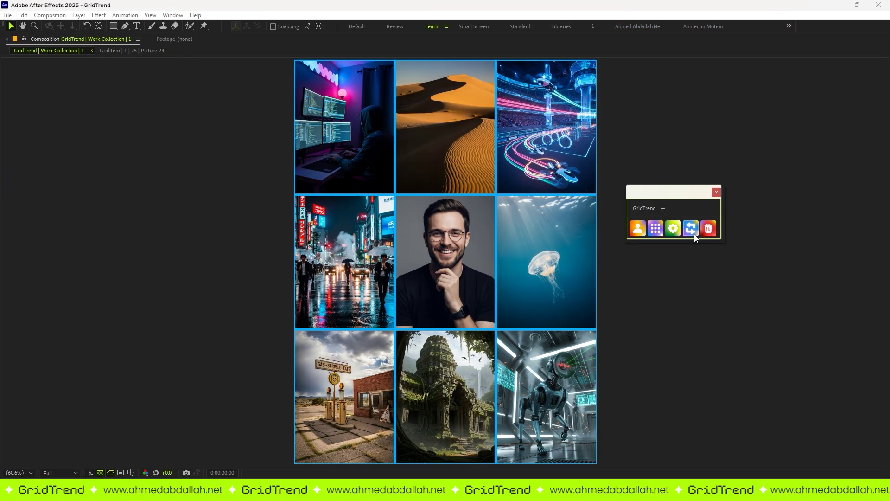
Shuffle the 5×5 grid pictures with Swap eleven times
click(691, 229)
click(692, 229)
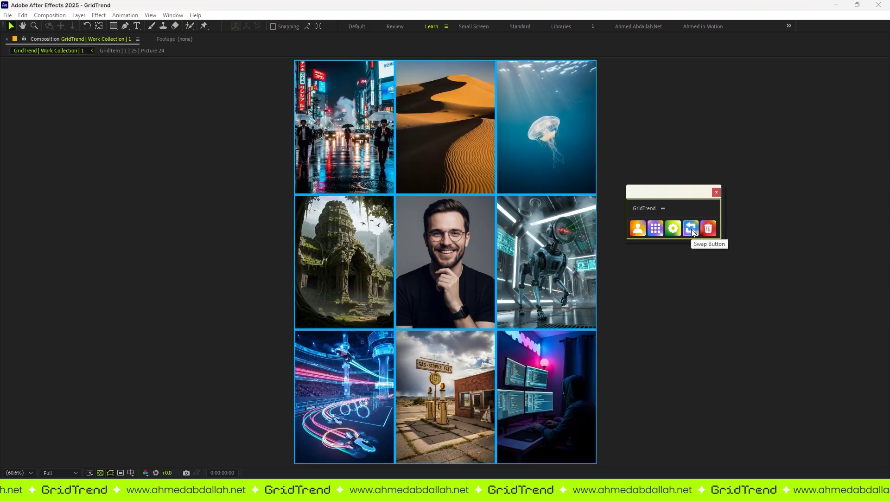
click(692, 229)
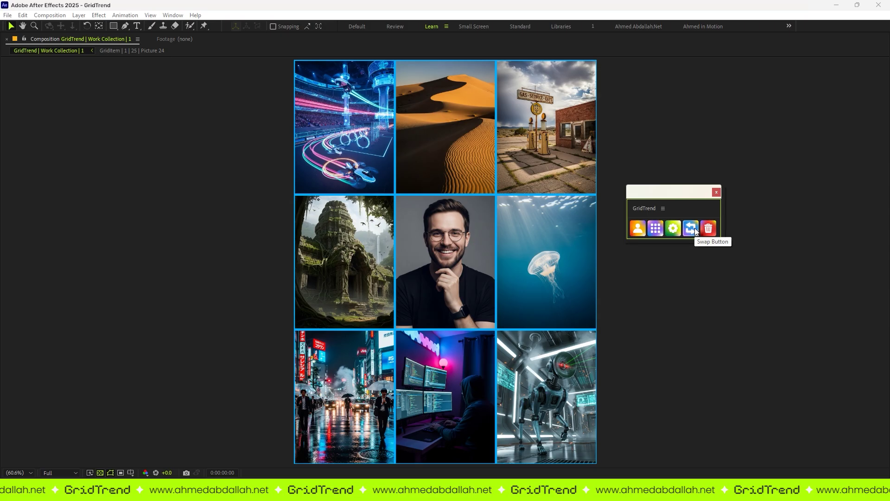
click(692, 229)
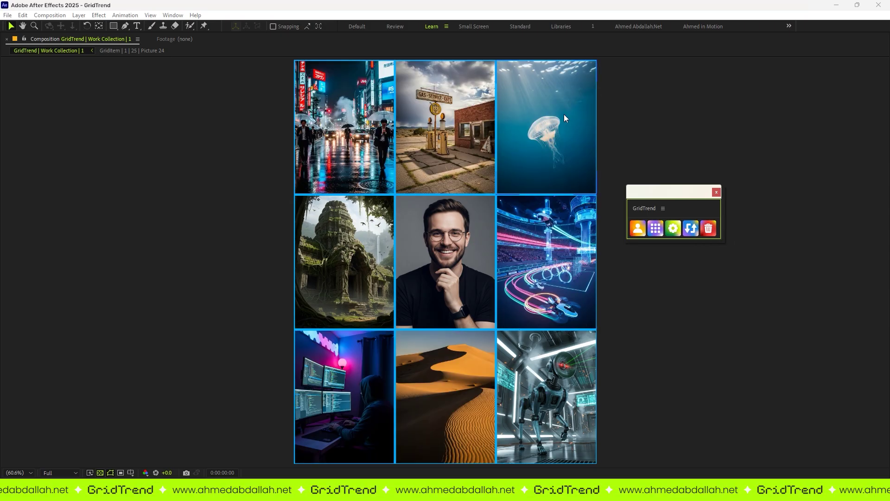
click(692, 229)
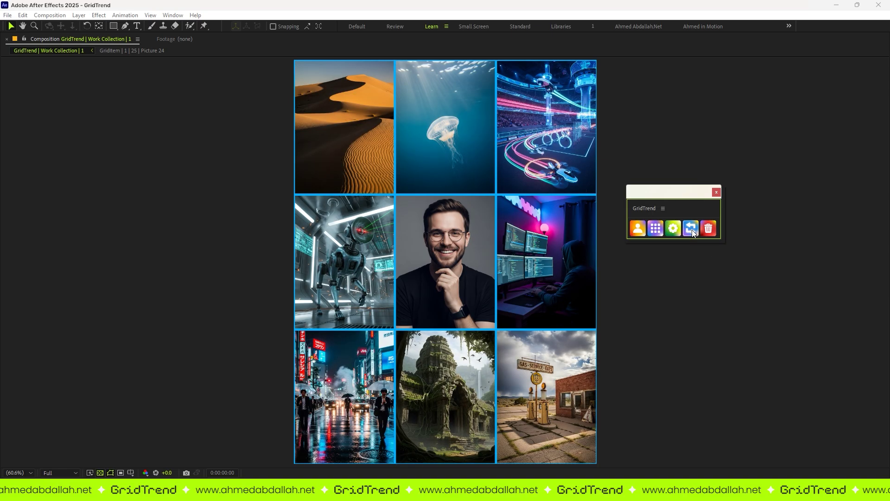
click(692, 230)
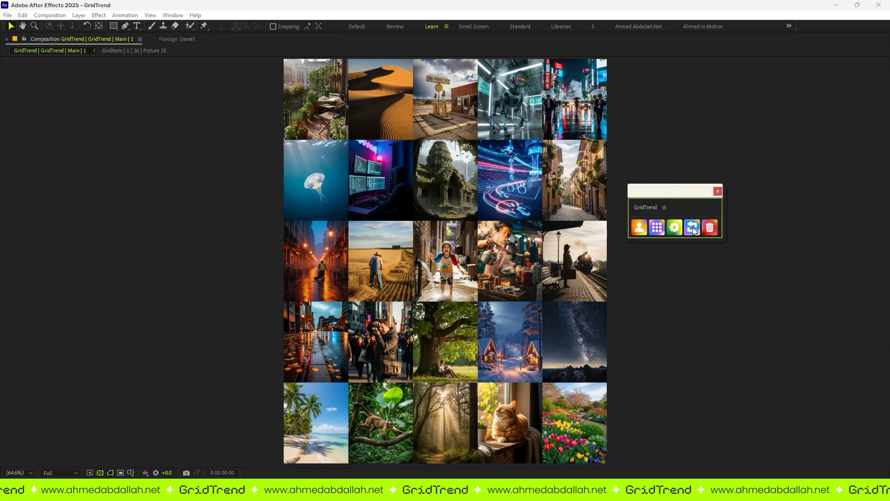
click(693, 227)
click(693, 228)
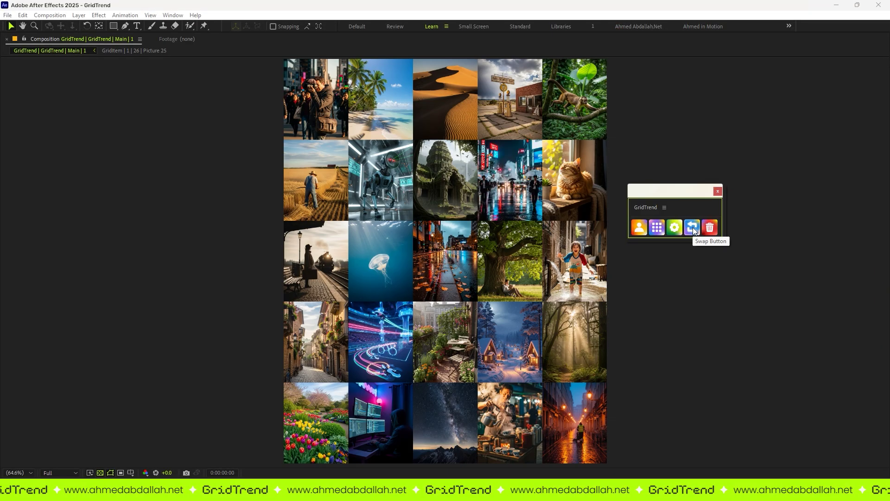
click(693, 227)
click(693, 227)
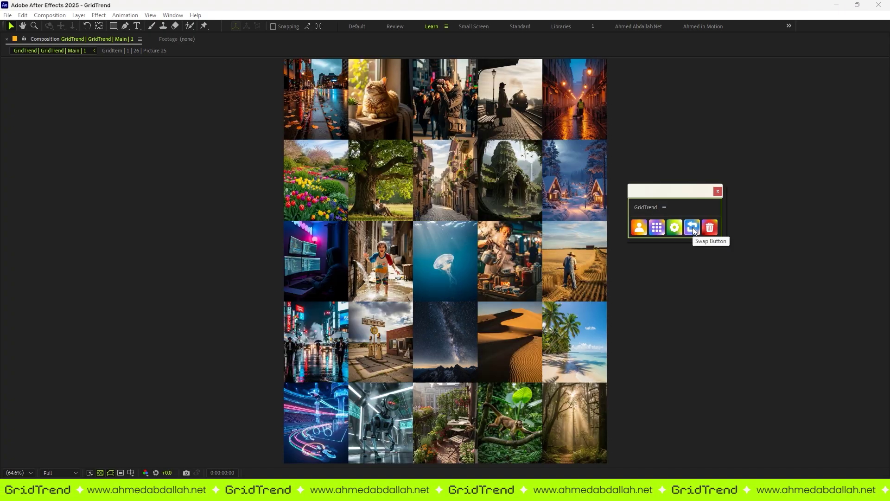
click(693, 228)
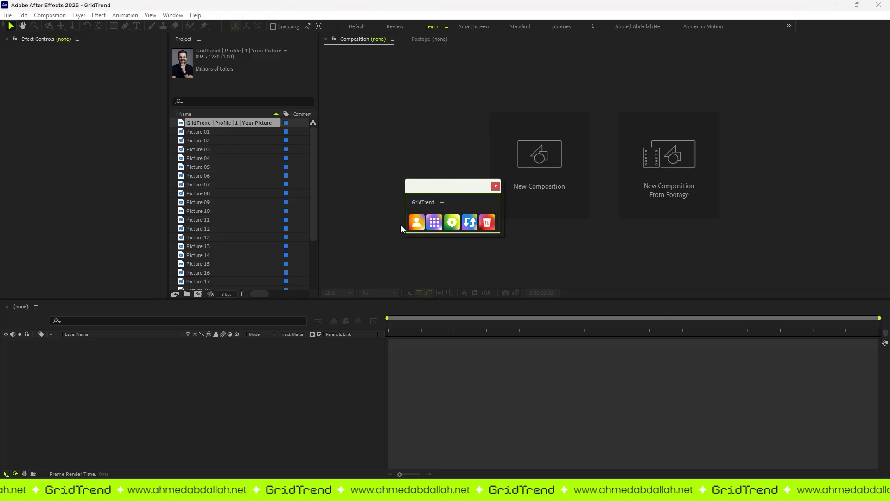
Build a portrait-centred grid from Pictures 01–08 and a second grid from Pictures 09–16
click(198, 131)
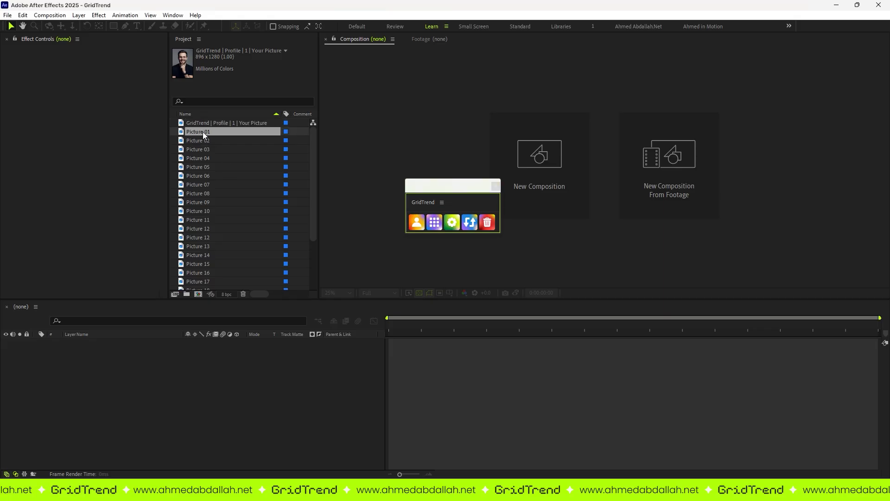
shift+click(199, 193)
click(435, 222)
click(198, 131)
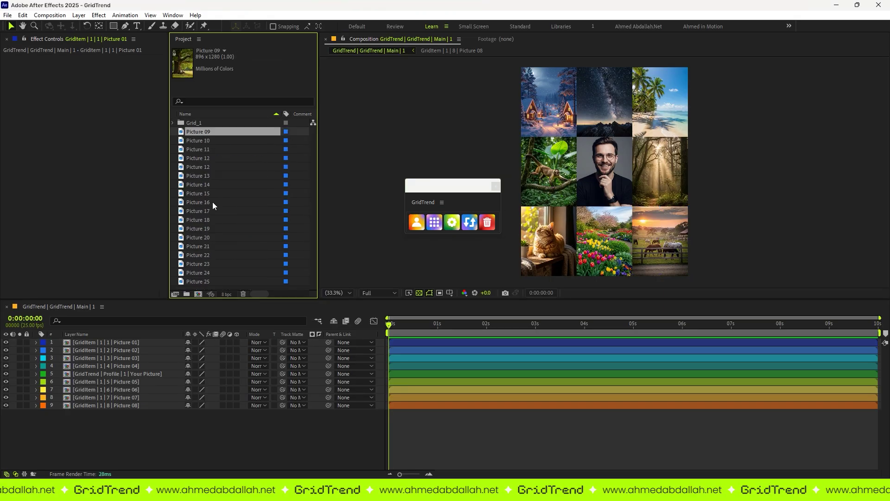
shift+click(212, 202)
click(435, 222)
Delete both grids, confirming each deletion
click(173, 122)
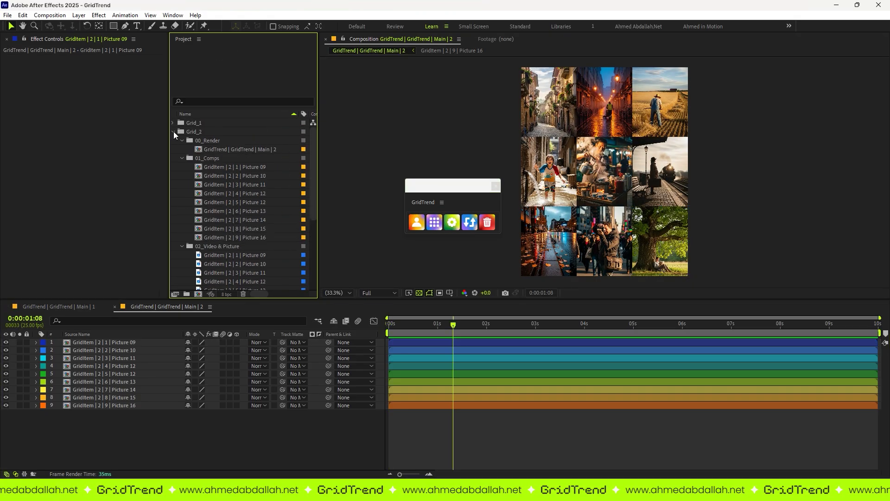
click(487, 223)
click(476, 277)
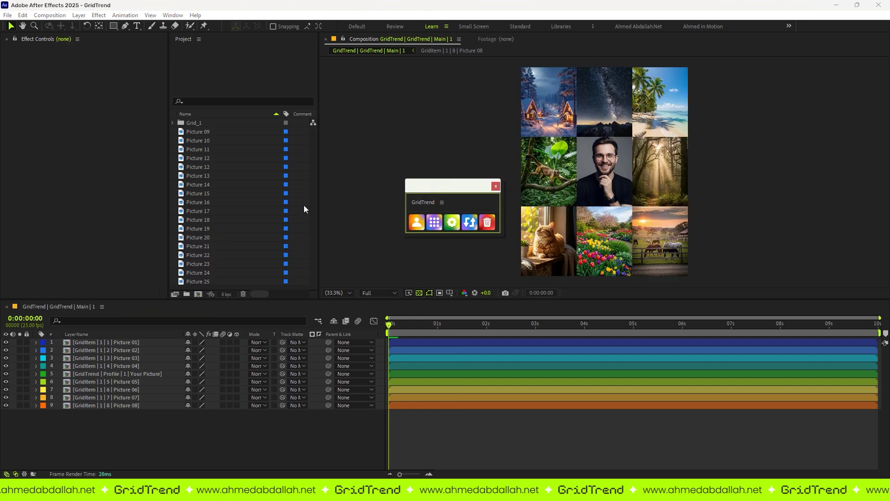
click(214, 127)
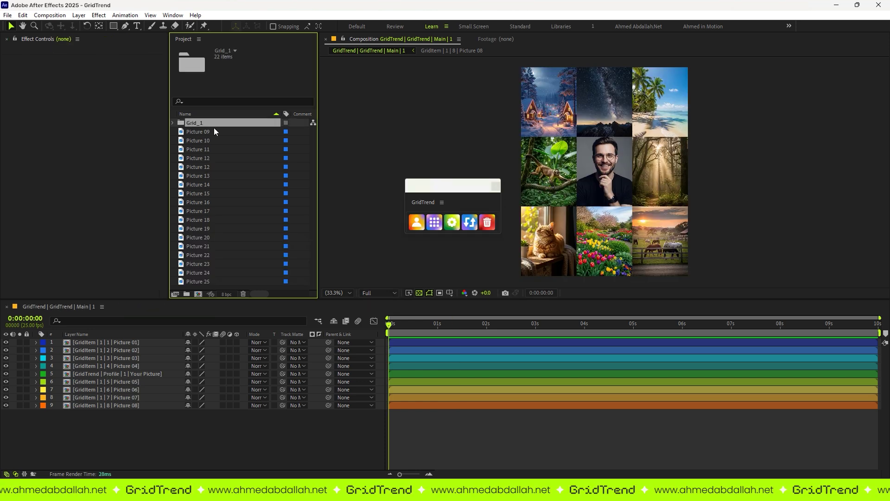
click(488, 222)
click(477, 277)
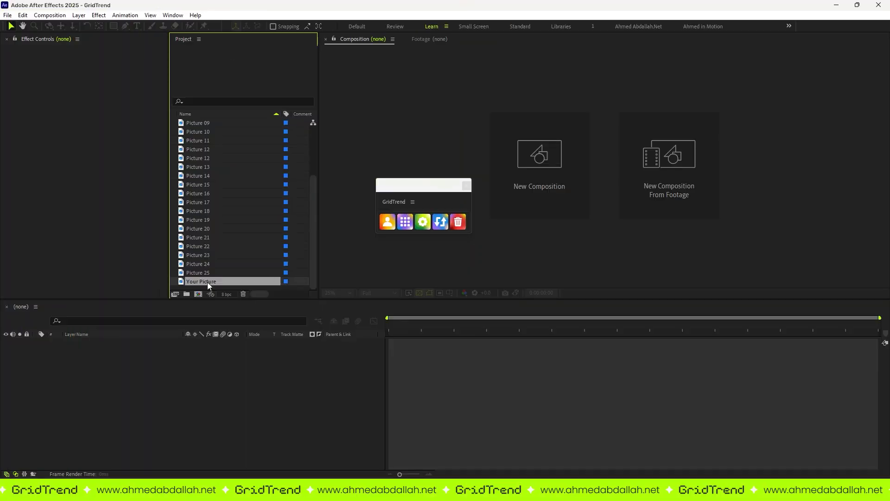
Set grid rows to 5, save, and try a portrait grid, dismissing the rows-and-columns warning
click(423, 221)
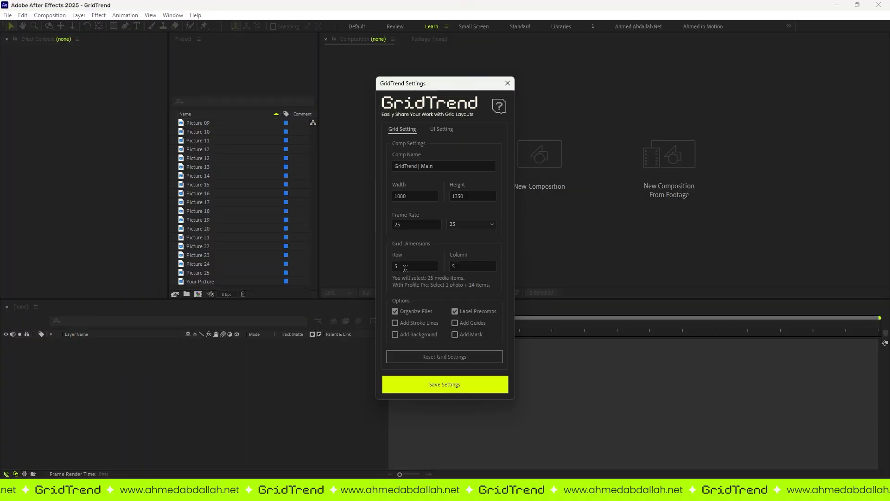
click(417, 267)
key(Tab)
click(416, 385)
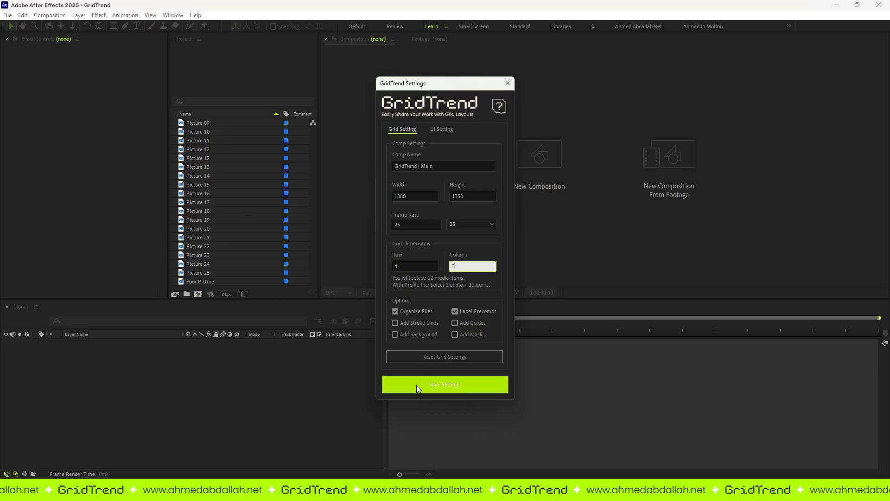
click(210, 282)
click(388, 221)
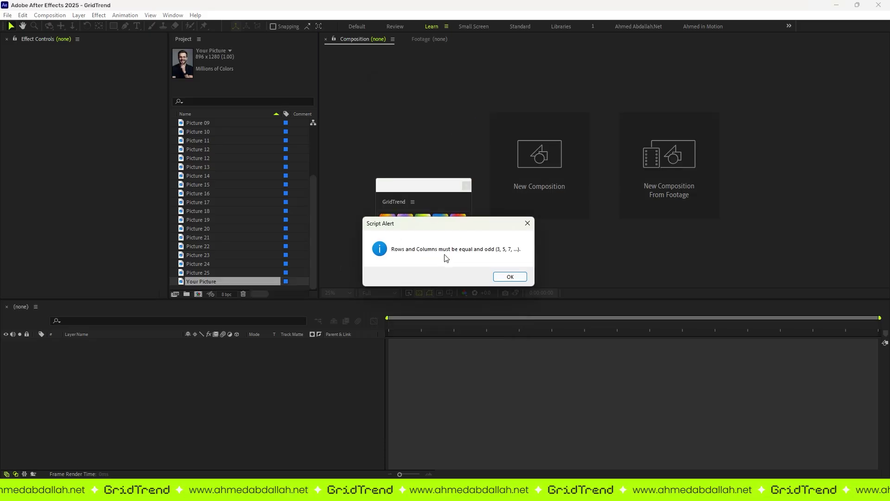
click(525, 281)
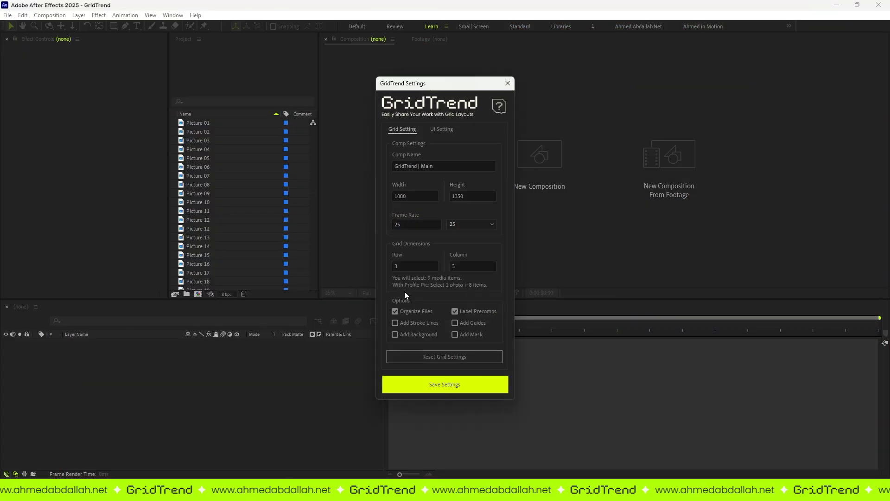
text(5)
Set columns to 5, save, build the 25-picture grid, and shuffle it twice
key(Tab)
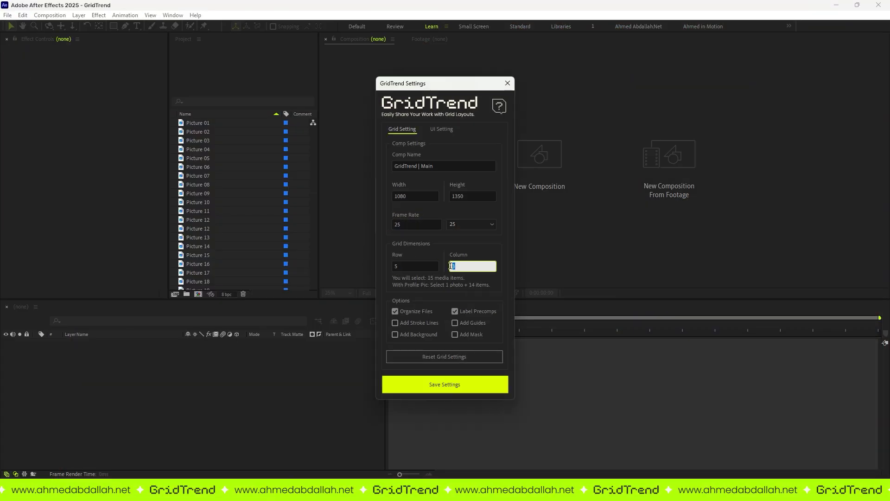
click(414, 385)
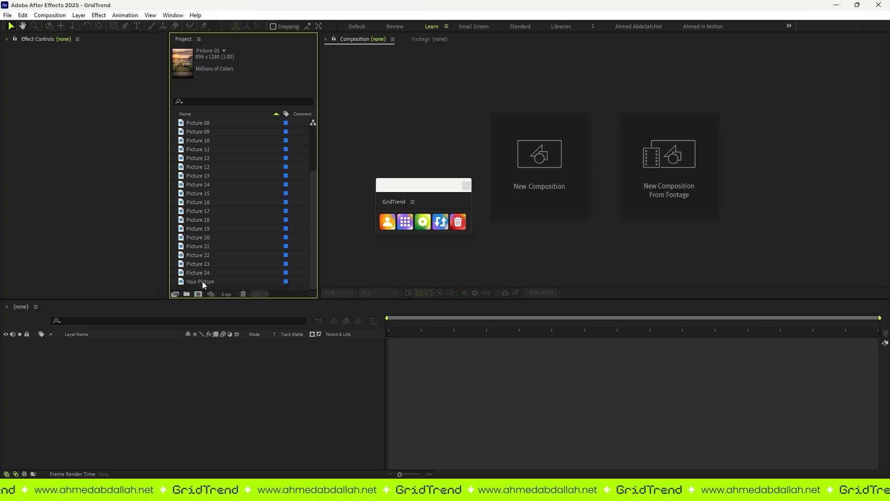
click(405, 222)
key(grave)
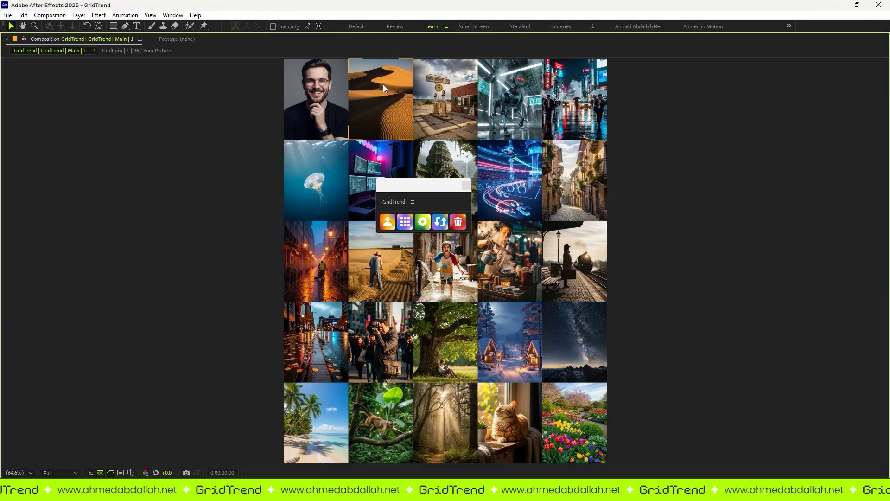
click(442, 227)
click(442, 223)
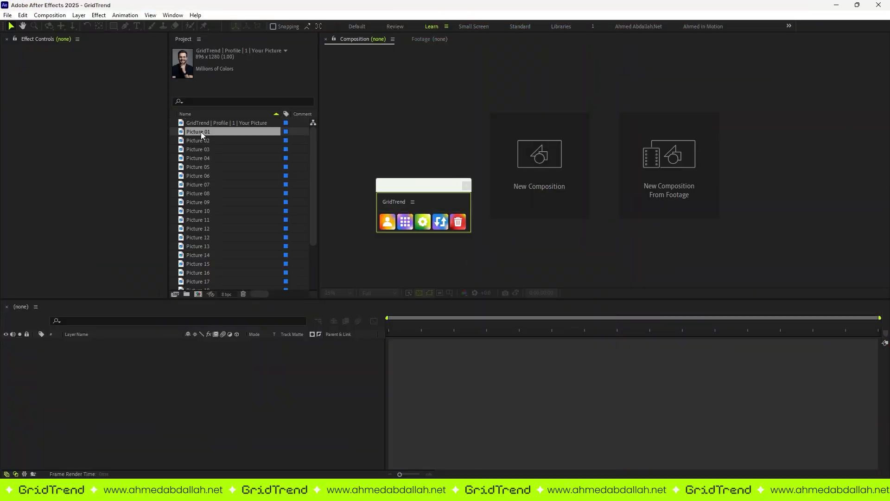
Build a portrait-centred grid from all project pictures and shuffle it three times
key(ctrl+a)
click(406, 224)
key(grave)
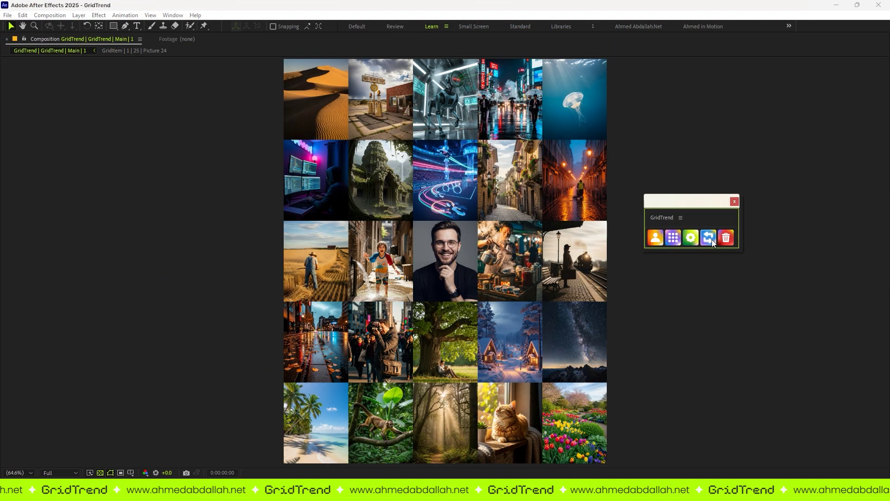
click(712, 240)
click(712, 238)
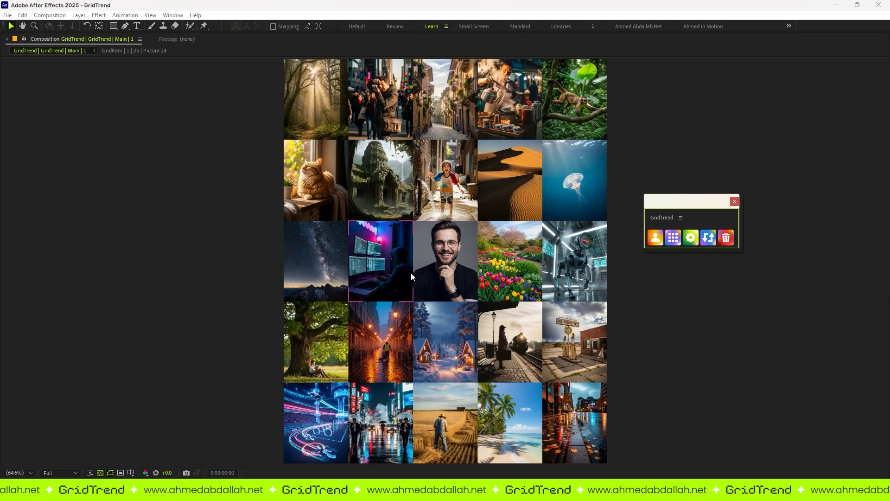
click(717, 241)
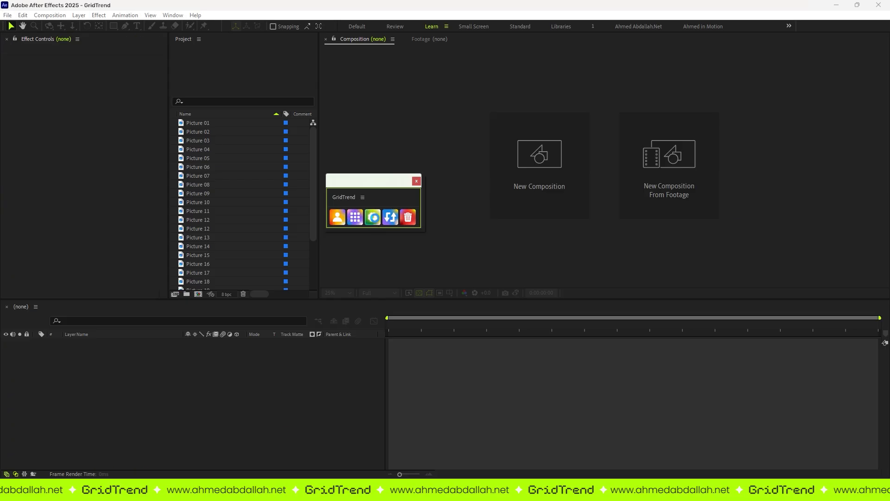
Check the GridTrend settings, then build a grid from Pictures 01–25
click(371, 220)
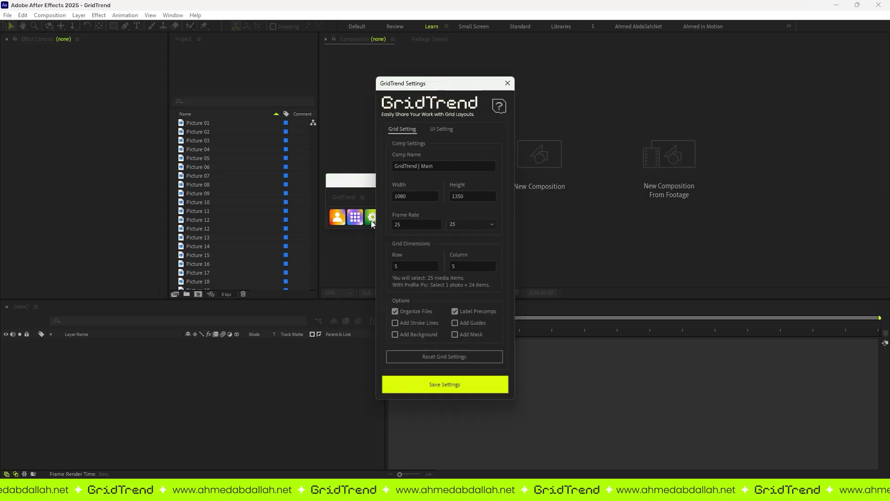
click(415, 388)
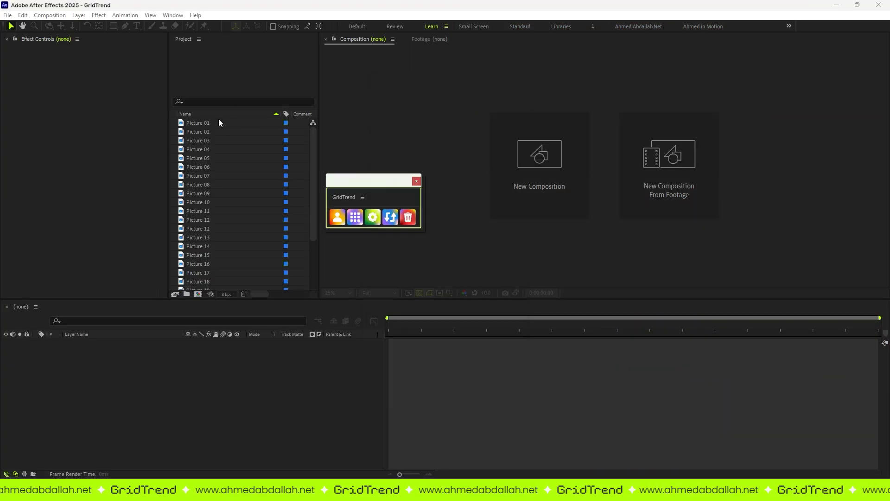
click(219, 121)
scroll(209, 243, down, 3)
shift+click(208, 274)
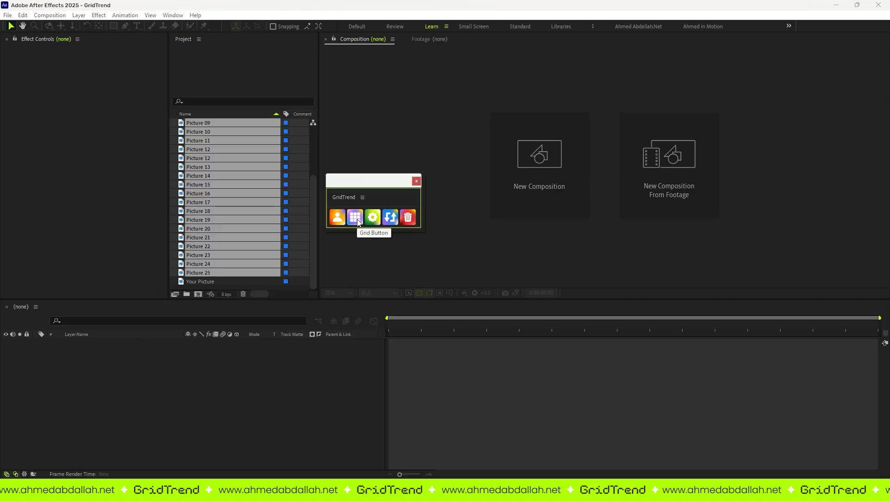
click(354, 218)
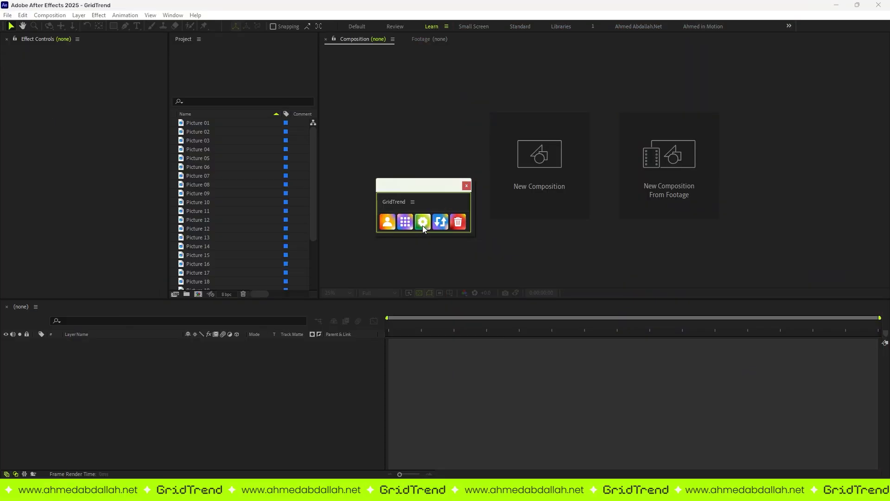
click(422, 225)
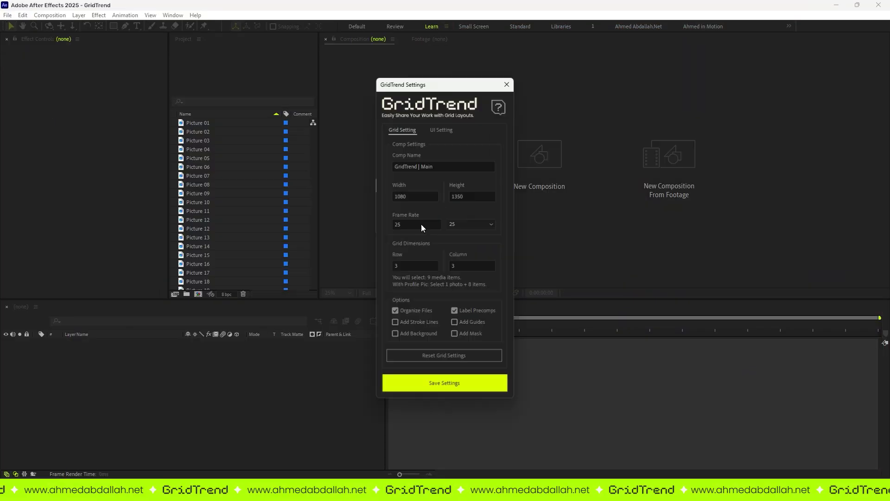
Browse the GridTrend Usage Guide and Troubleshoot Tips, then close Help and Settings
click(499, 107)
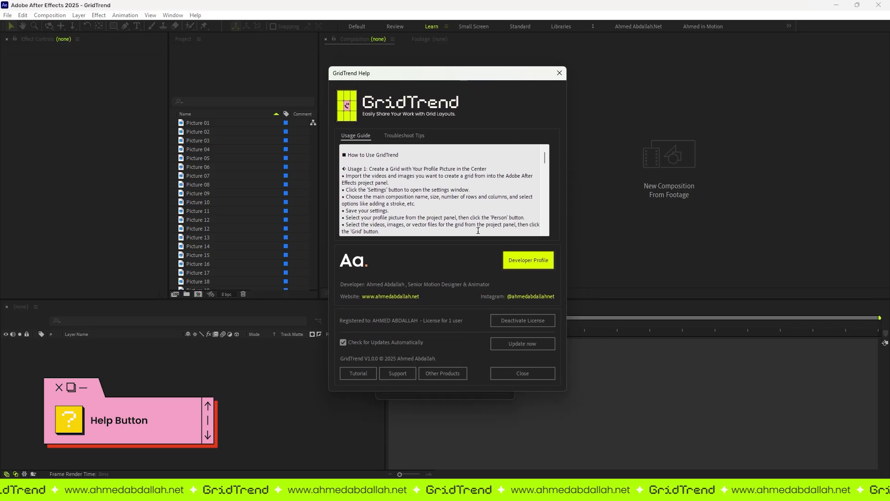
scroll(419, 168, down, 5)
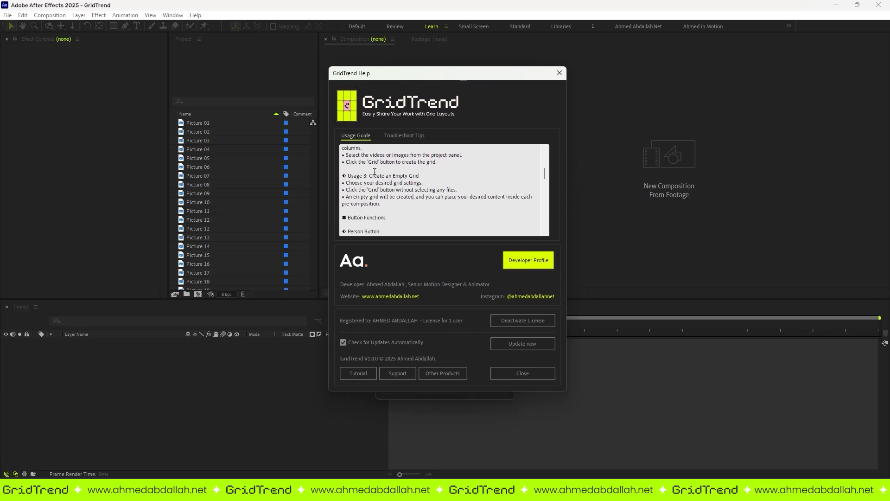
scroll(419, 168, down, 5)
click(397, 136)
scroll(384, 163, down, 3)
scroll(382, 164, down, 3)
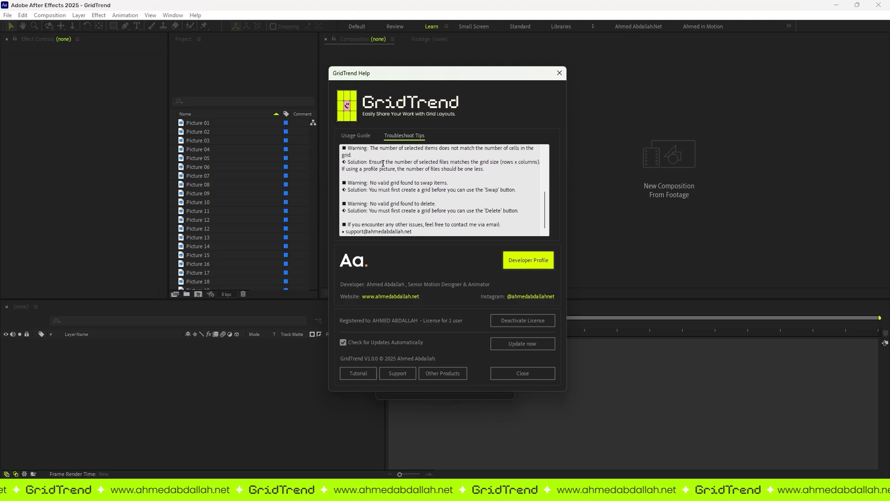
scroll(385, 165, up, 6)
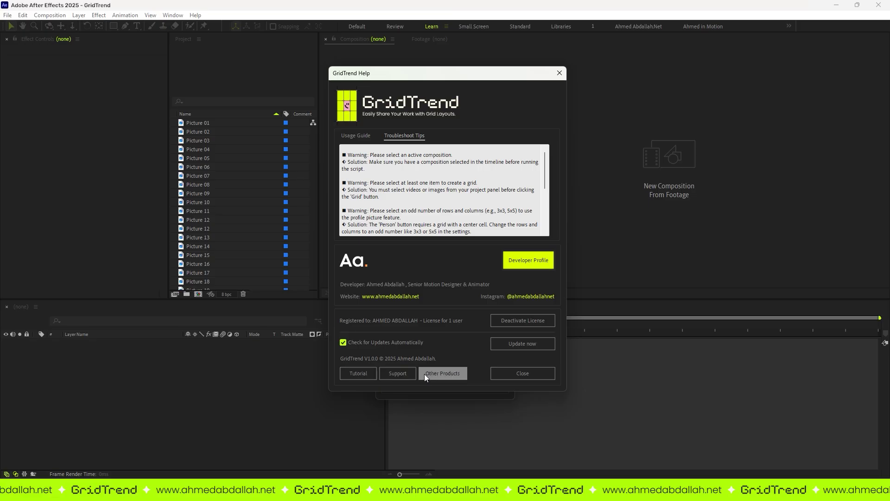
click(513, 374)
click(507, 85)
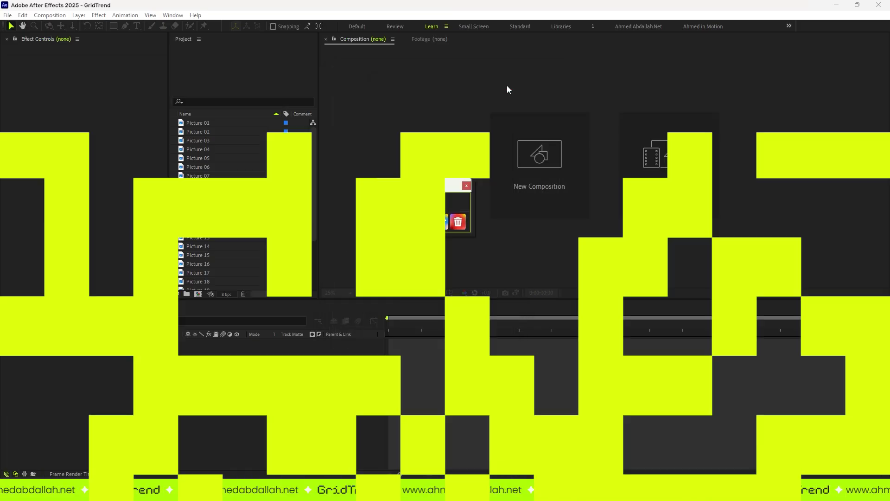